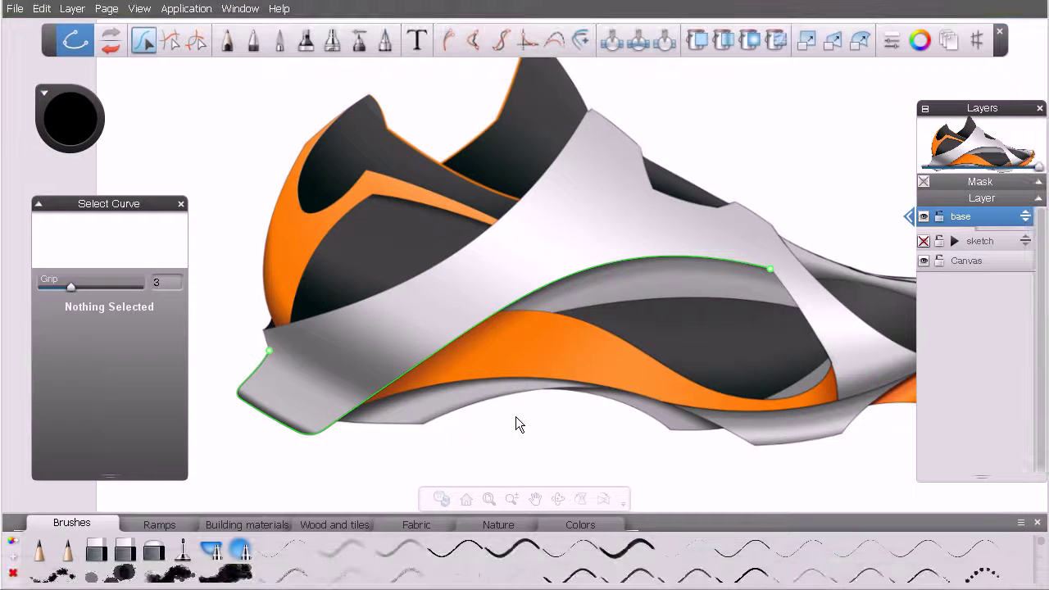
Step: Inspect the stroke settings of the heel-side curve along the sole's lower arch, and clear the curve selection
click(924, 217)
click(923, 217)
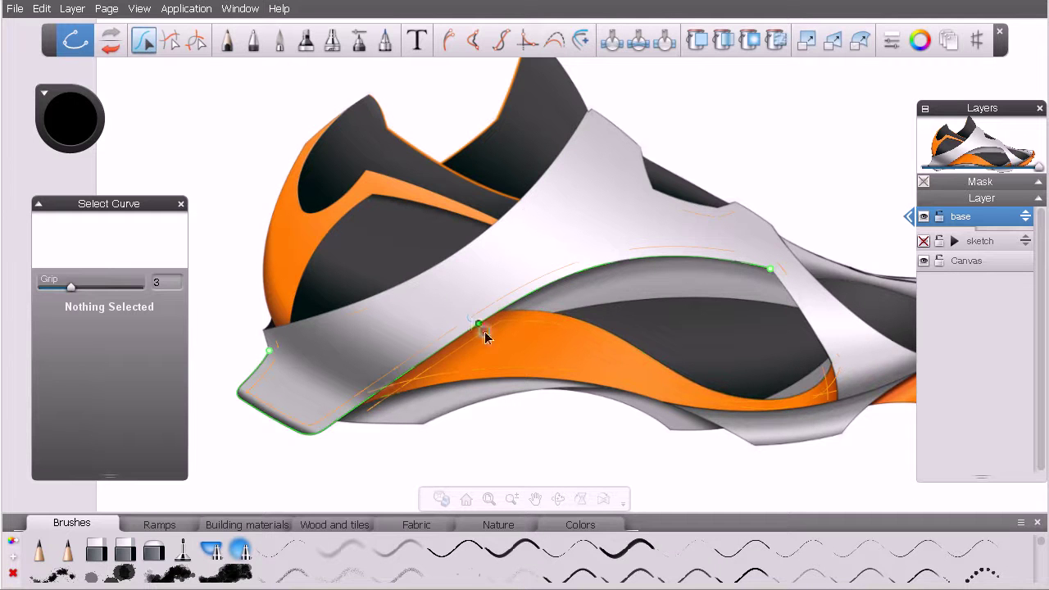
key(space)
drag(493, 367, 561, 345)
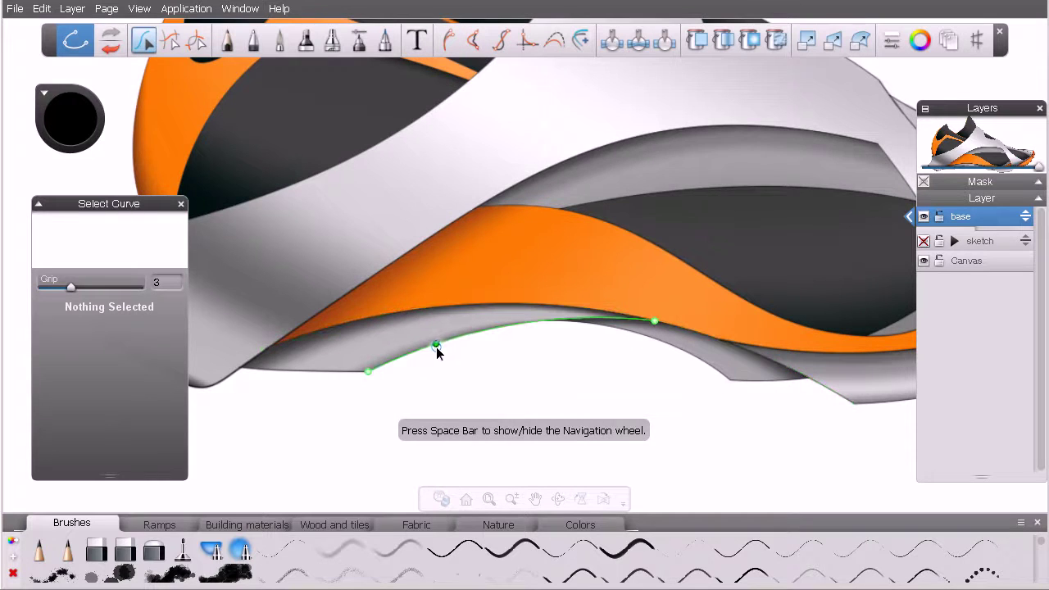
click(438, 345)
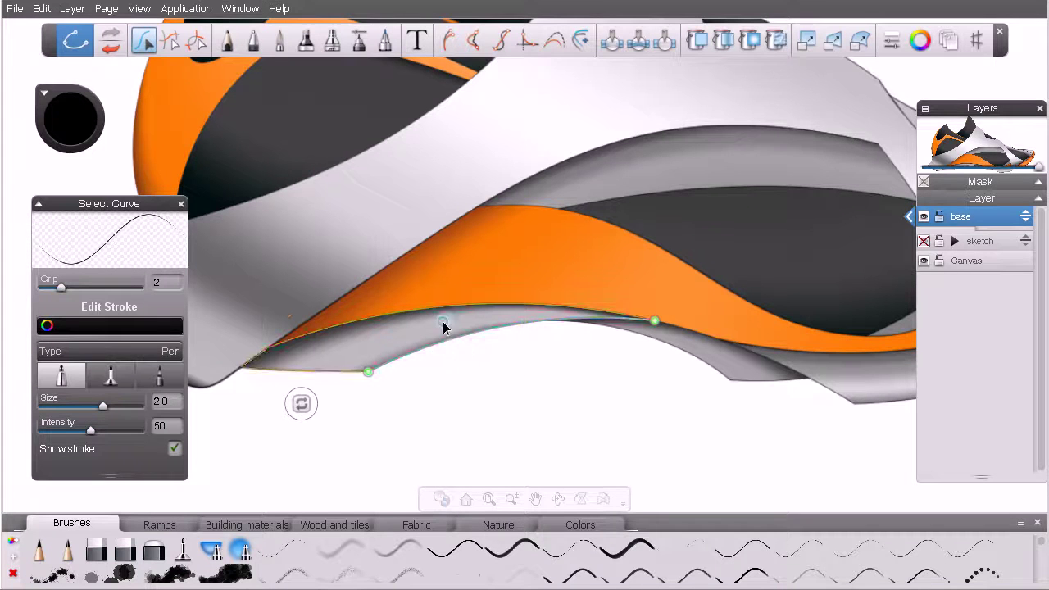
click(443, 321)
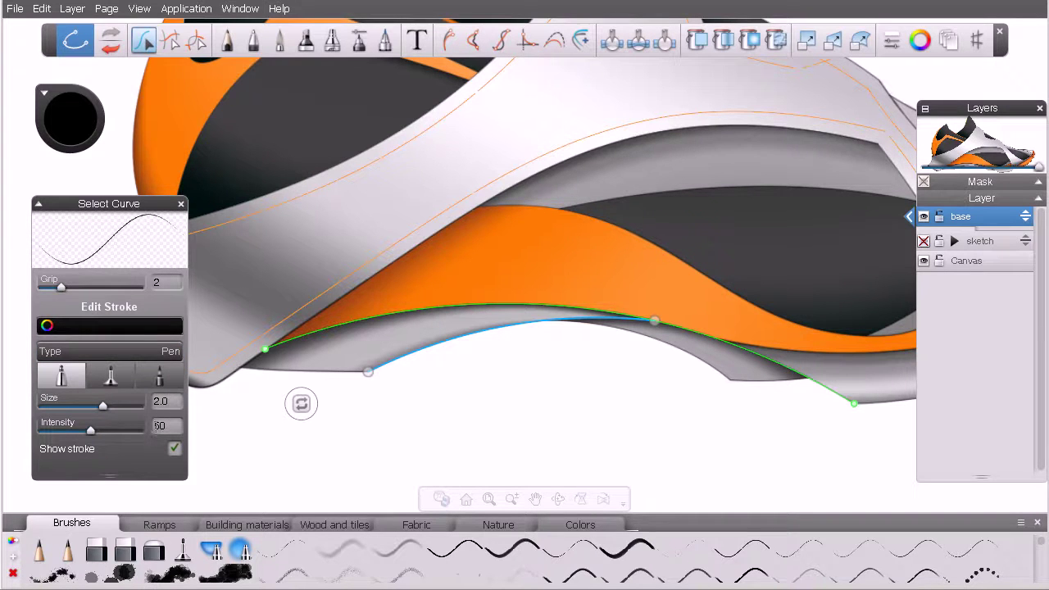
click(238, 368)
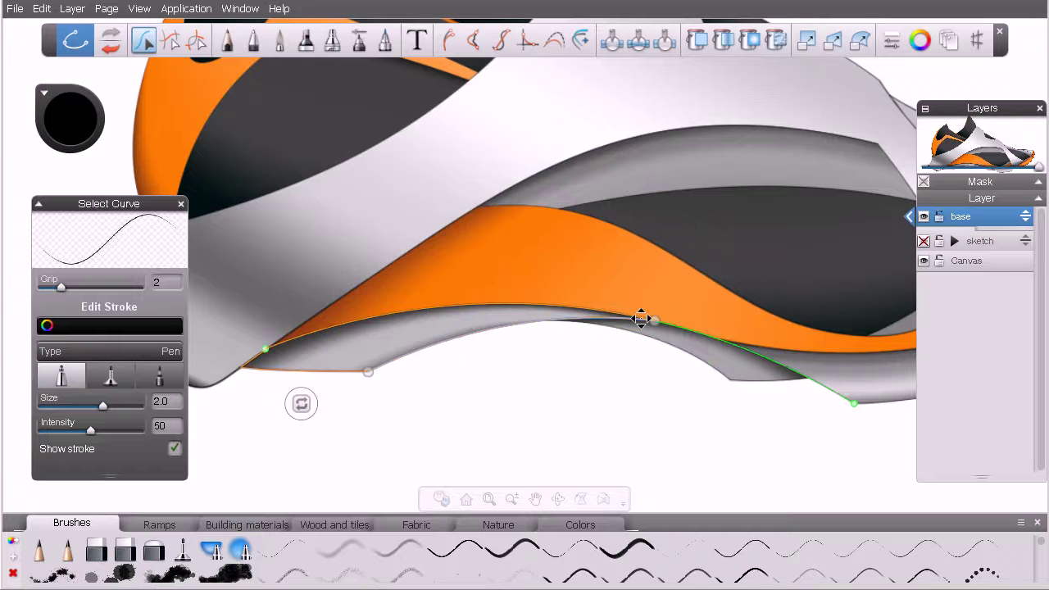
click(379, 376)
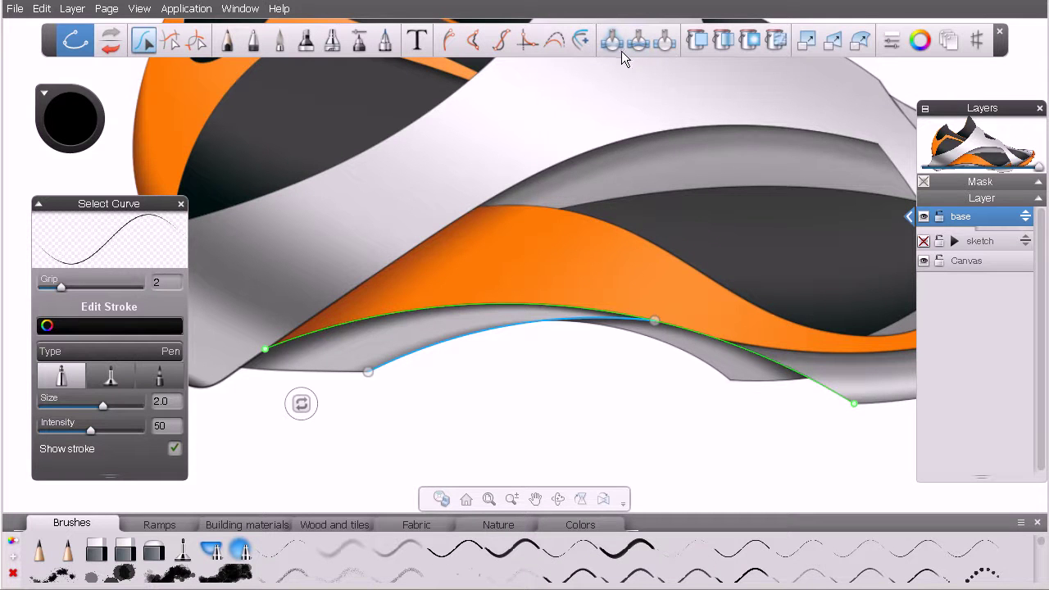
click(569, 176)
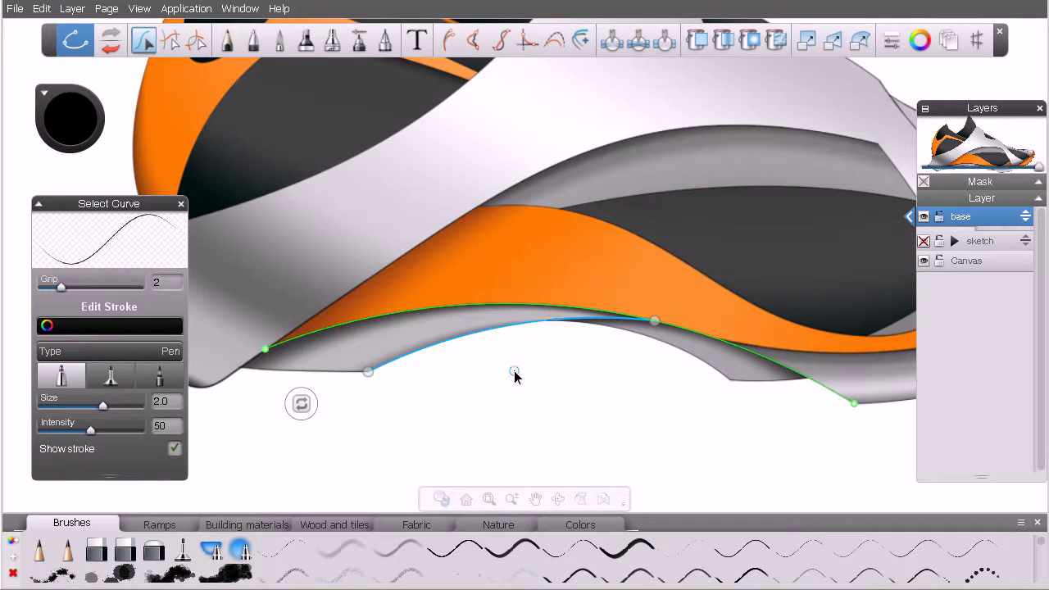
click(501, 415)
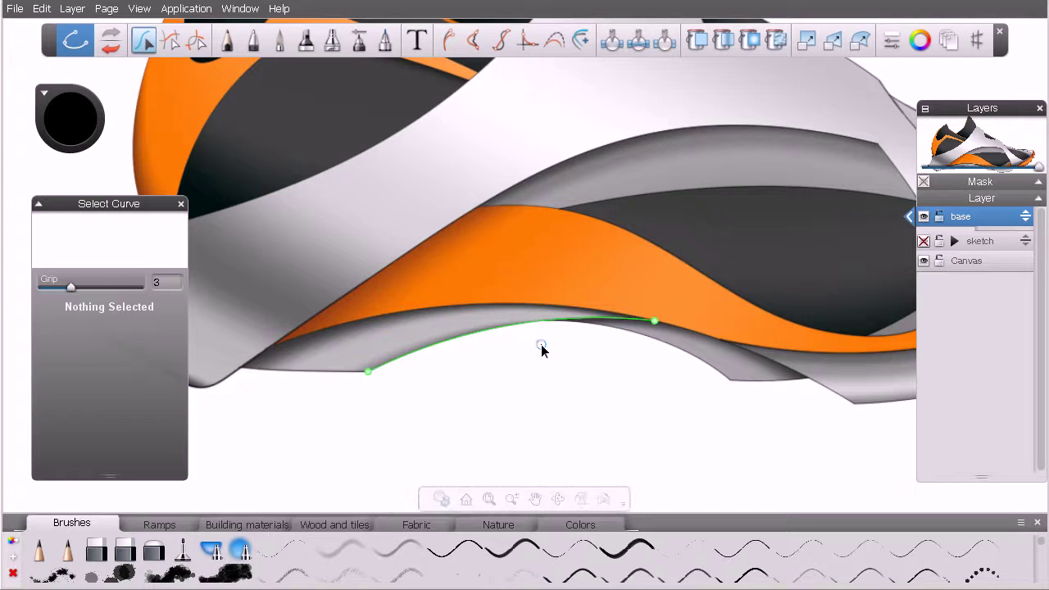
Step: Start the Edit Size tool and set its brush size to 22.5
click(639, 41)
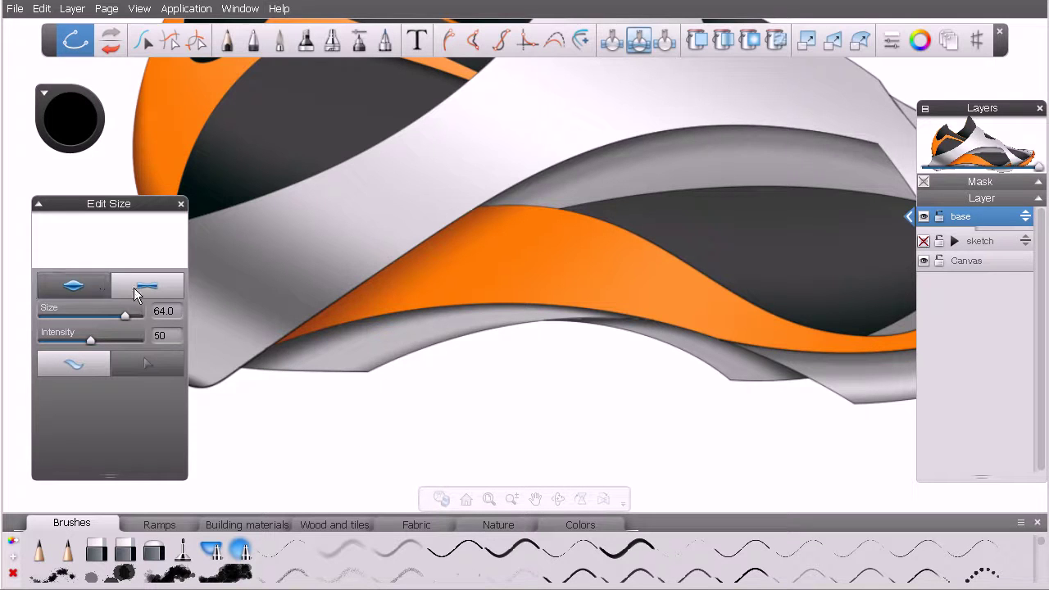
click(82, 287)
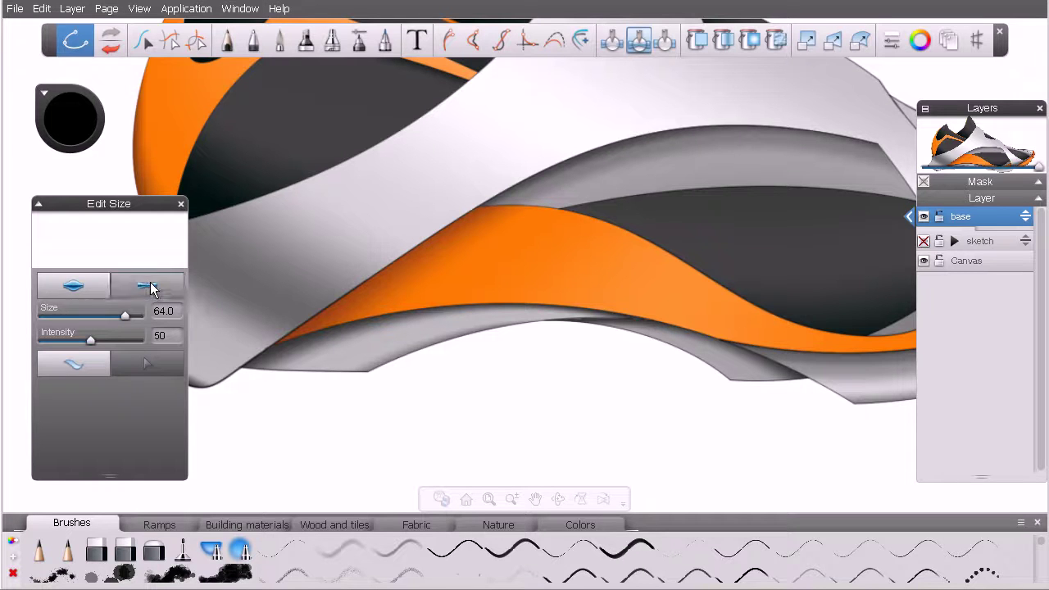
click(154, 290)
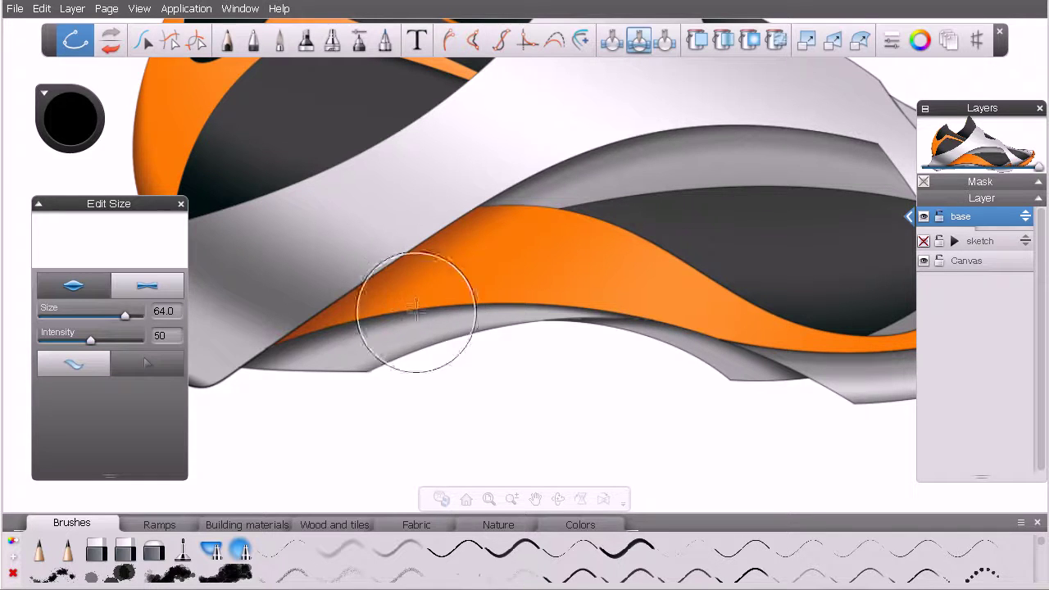
mouse_move(446, 323)
mouse_down()
mouse_move(366, 320)
mouse_move(439, 322)
mouse_move(407, 322)
mouse_up()
mouse_move(429, 362)
mouse_down()
mouse_move(401, 359)
mouse_move(389, 386)
mouse_up()
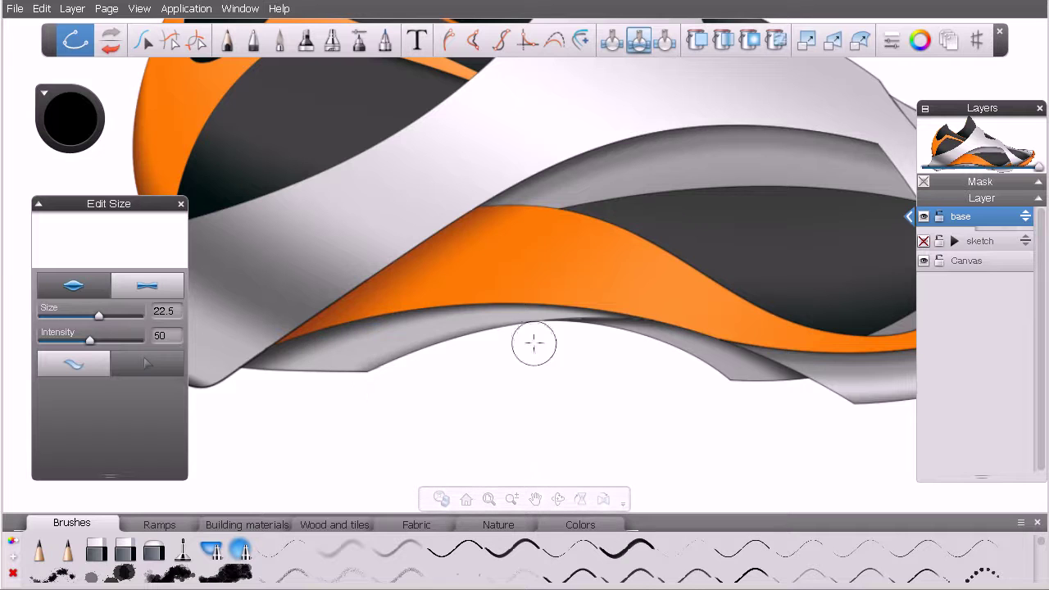
Step: Restrict size editing to the heel-side curve of the sole's lower arch and return to brush editing
key(space)
mouse_move(512, 307)
mouse_down()
mouse_move(566, 326)
mouse_move(568, 368)
mouse_up()
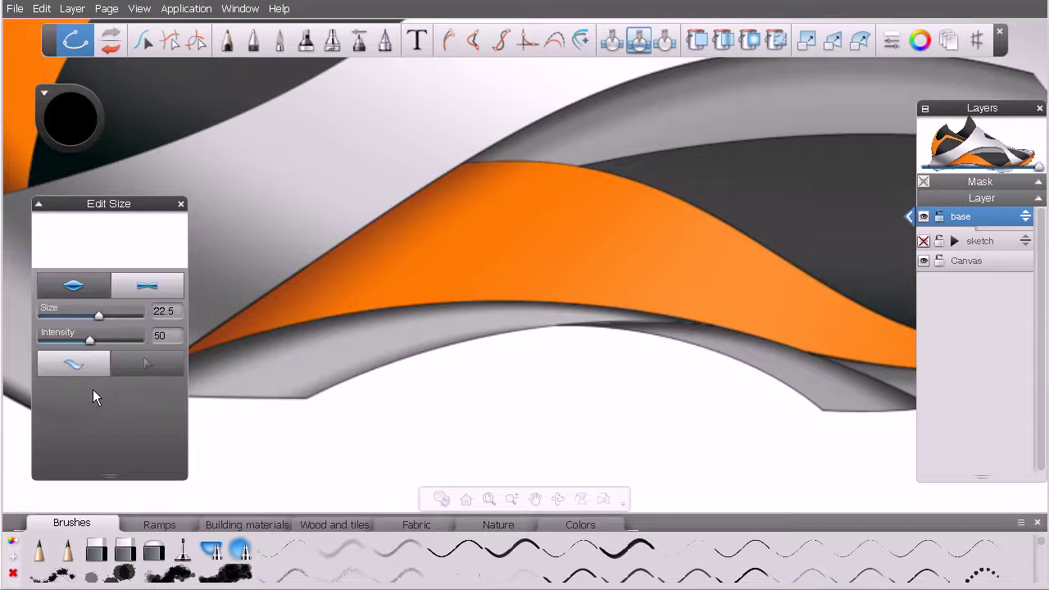
click(153, 367)
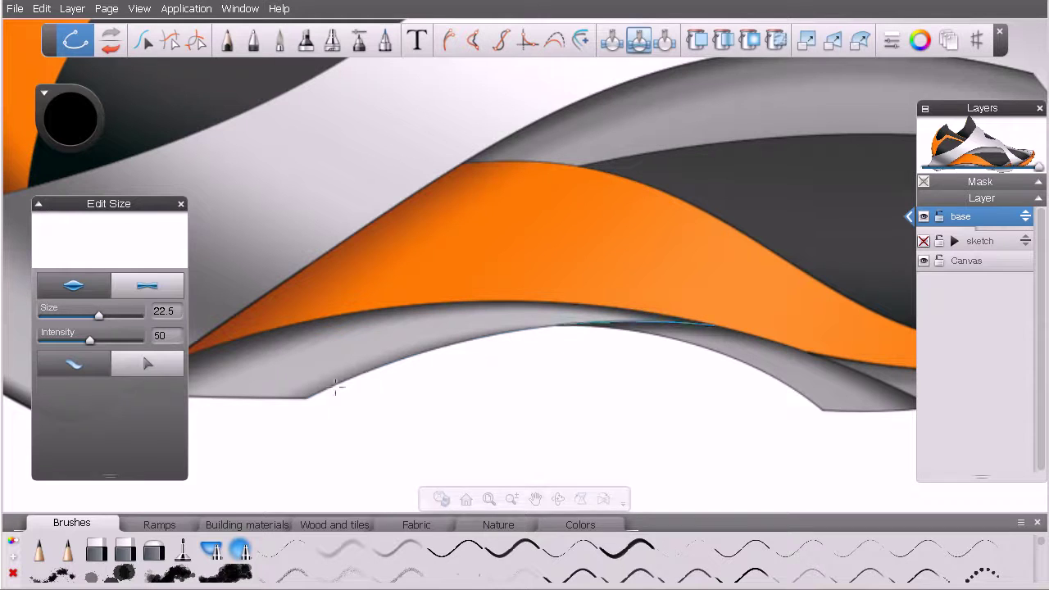
click(611, 325)
drag(459, 373, 374, 336)
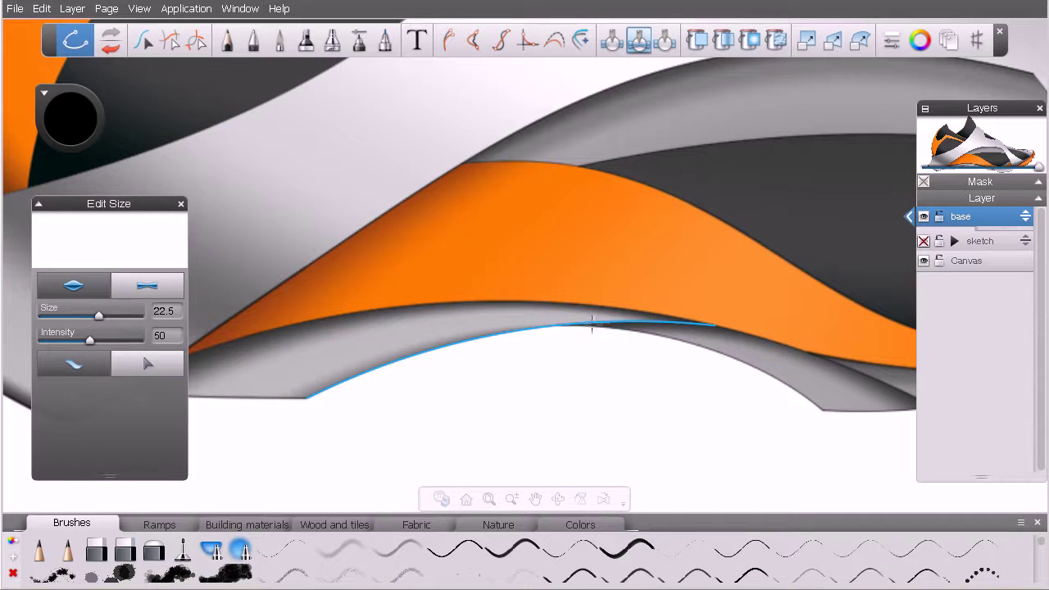
click(83, 361)
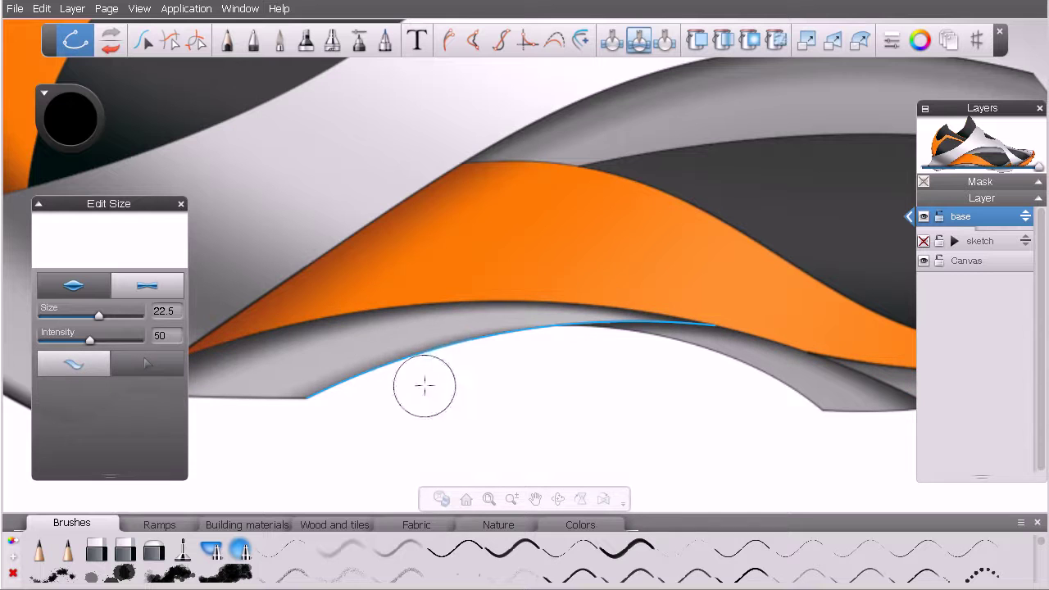
Step: Thicken the heel-side arch curve by brushing along it repeatedly with Edit Size in increase mode
click(73, 285)
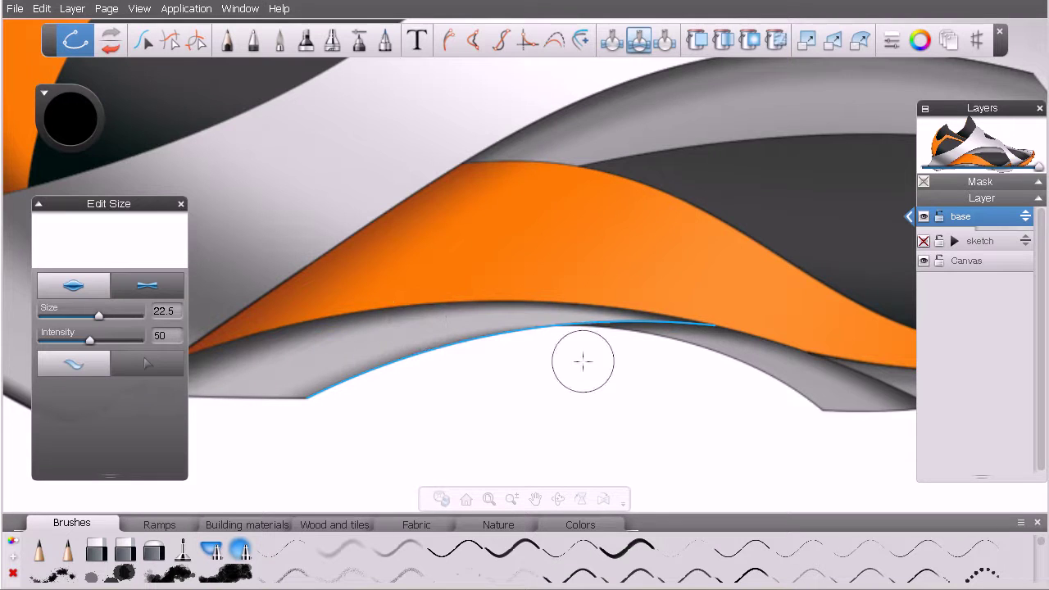
key(space)
drag(589, 358, 609, 368)
drag(639, 403, 597, 369)
key(space)
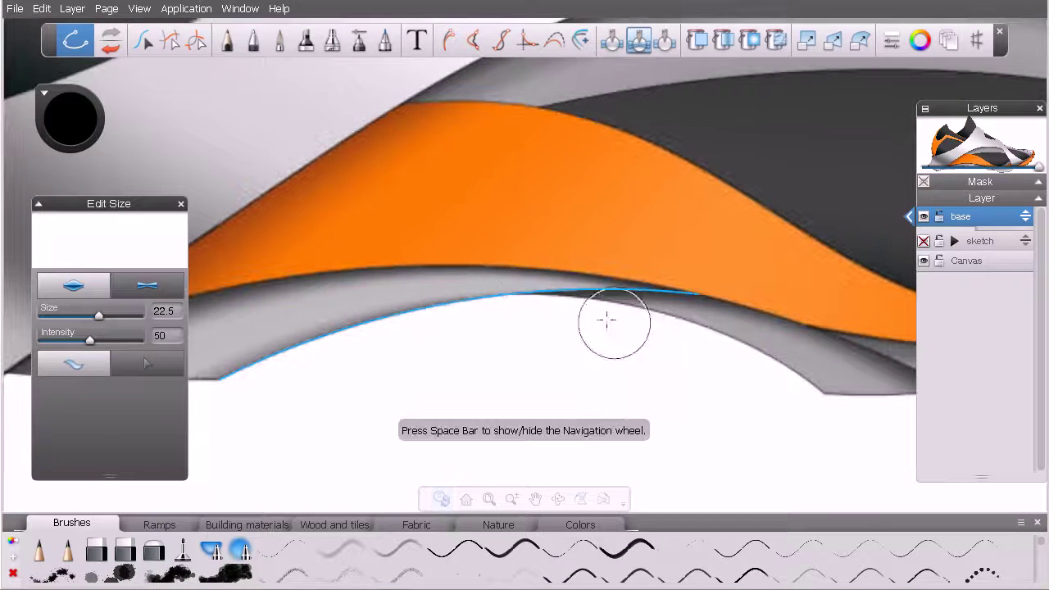
drag(374, 326, 475, 297)
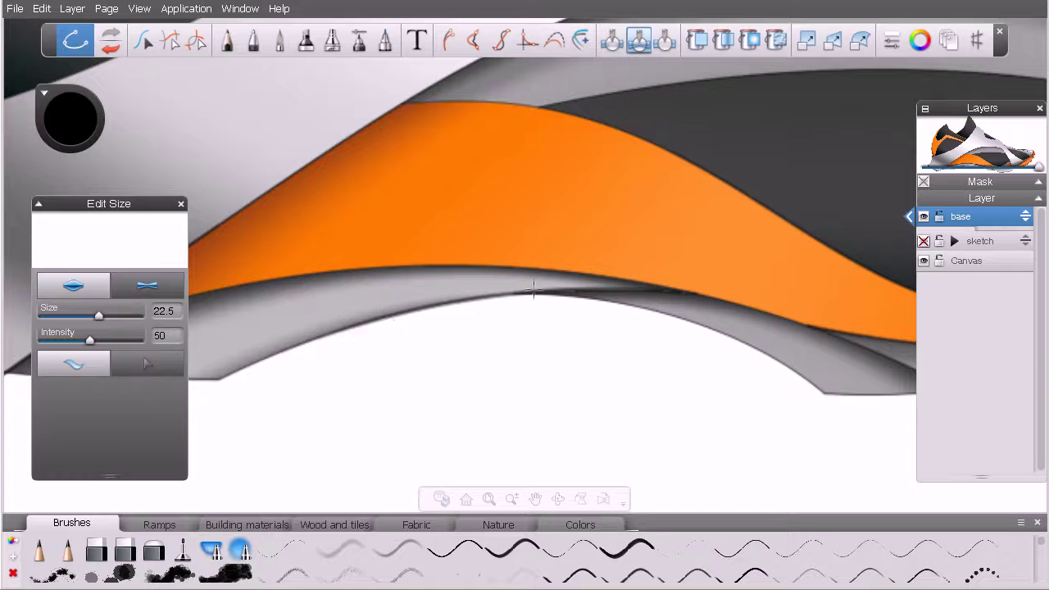
drag(393, 313, 690, 280)
mouse_move(478, 291)
mouse_down()
mouse_move(357, 338)
mouse_move(695, 290)
mouse_up()
drag(487, 300, 310, 349)
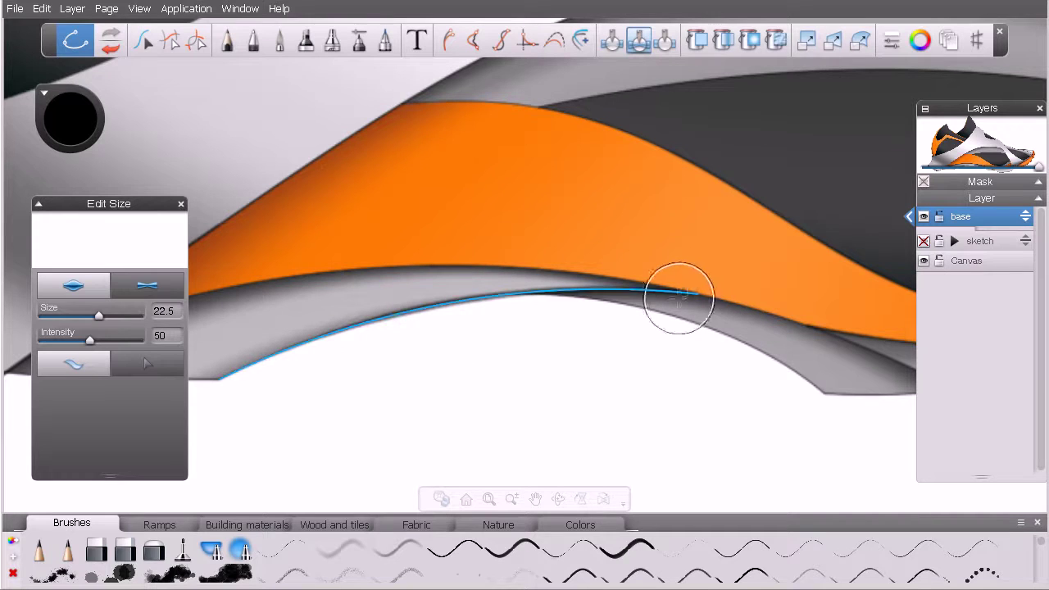
mouse_move(691, 295)
mouse_down()
mouse_move(603, 288)
mouse_move(408, 312)
mouse_move(346, 328)
mouse_move(265, 370)
mouse_move(686, 295)
mouse_up()
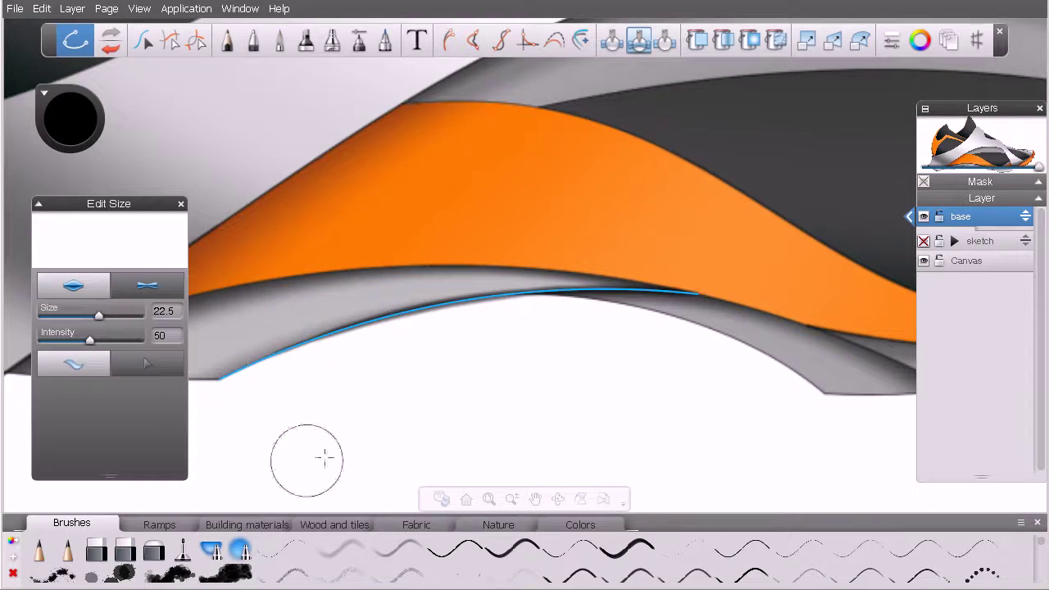
Step: Restrict size editing to the toe-side curve of the sole's lower arch and thicken it with repeated brush strokes
click(150, 367)
drag(719, 328, 724, 319)
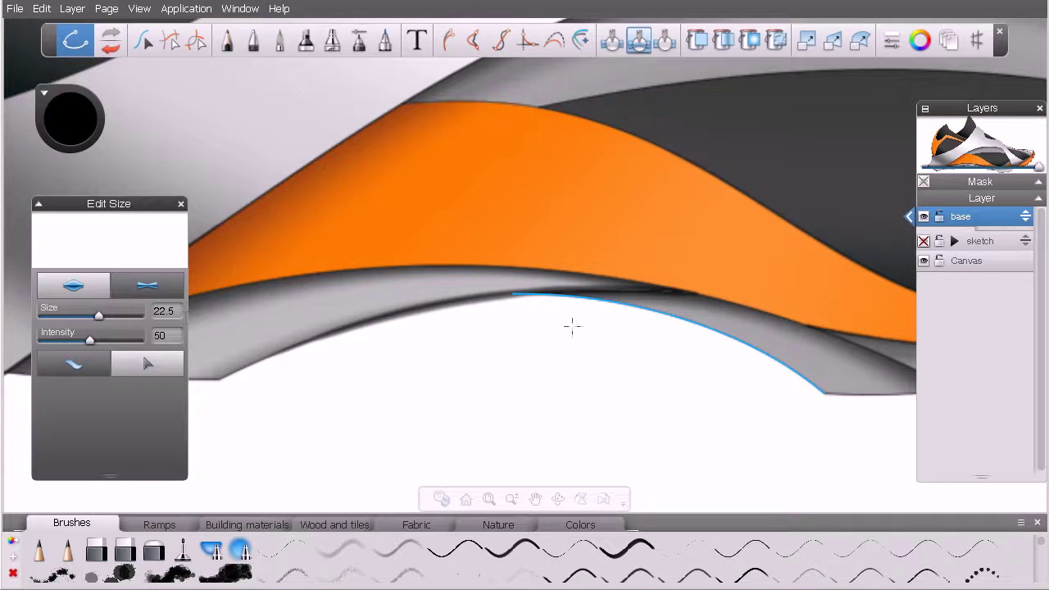
click(109, 367)
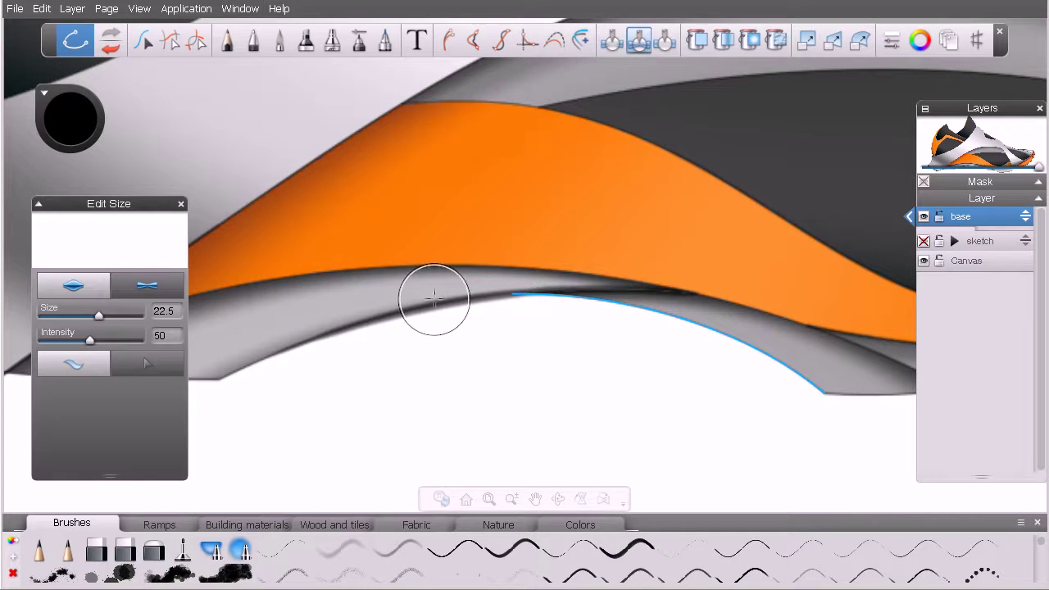
mouse_move(693, 330)
mouse_down()
mouse_move(487, 308)
mouse_move(620, 304)
mouse_move(566, 321)
mouse_move(583, 304)
mouse_move(750, 370)
mouse_up()
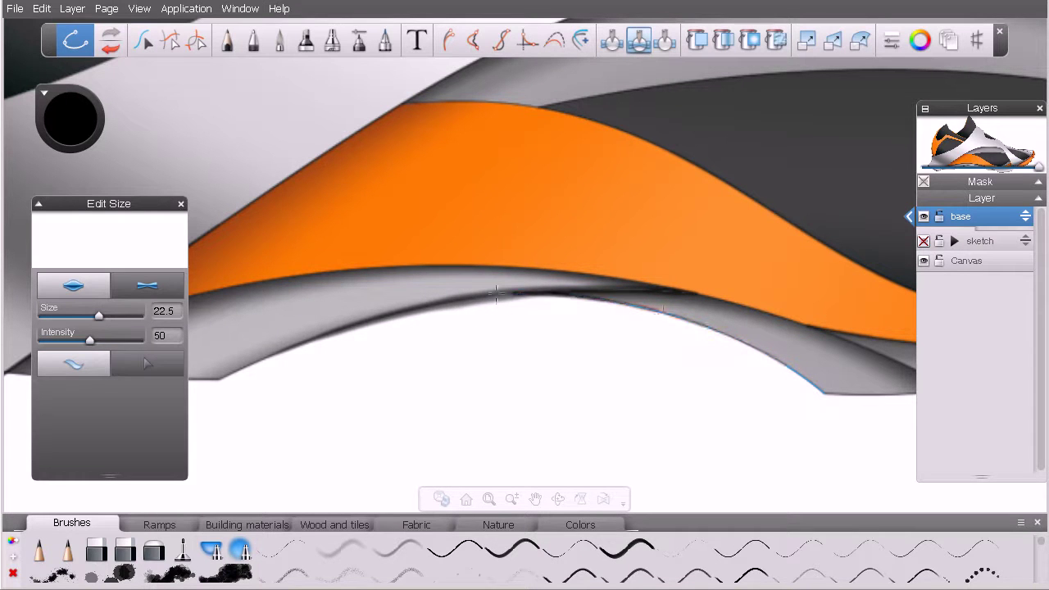
mouse_move(496, 294)
mouse_down()
mouse_move(619, 302)
mouse_move(749, 355)
mouse_up()
mouse_move(463, 298)
mouse_down()
mouse_move(592, 306)
mouse_move(789, 382)
mouse_up()
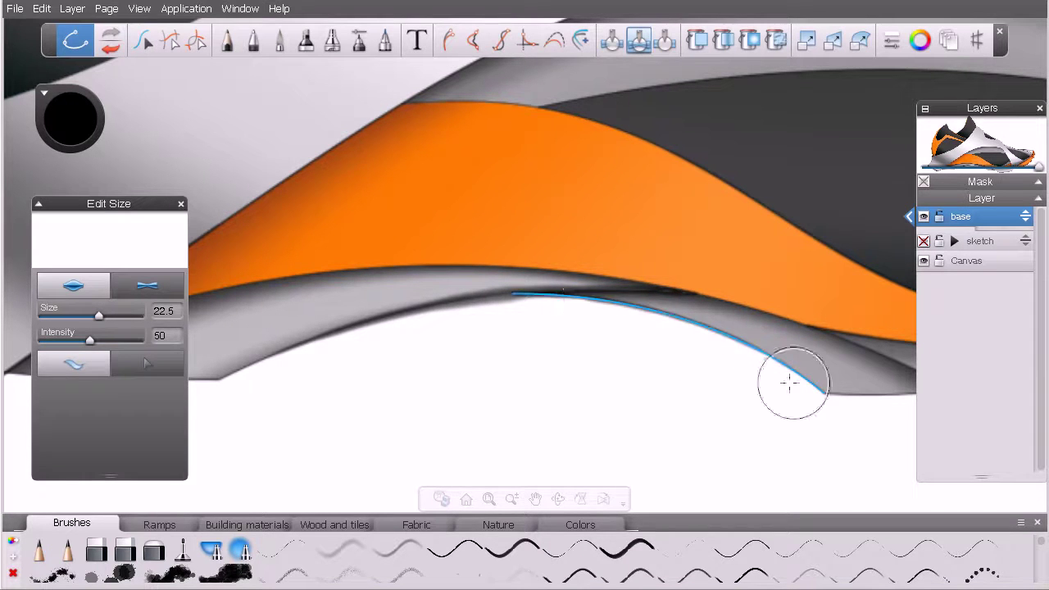
mouse_move(440, 292)
mouse_down()
mouse_move(548, 292)
mouse_move(790, 374)
mouse_up()
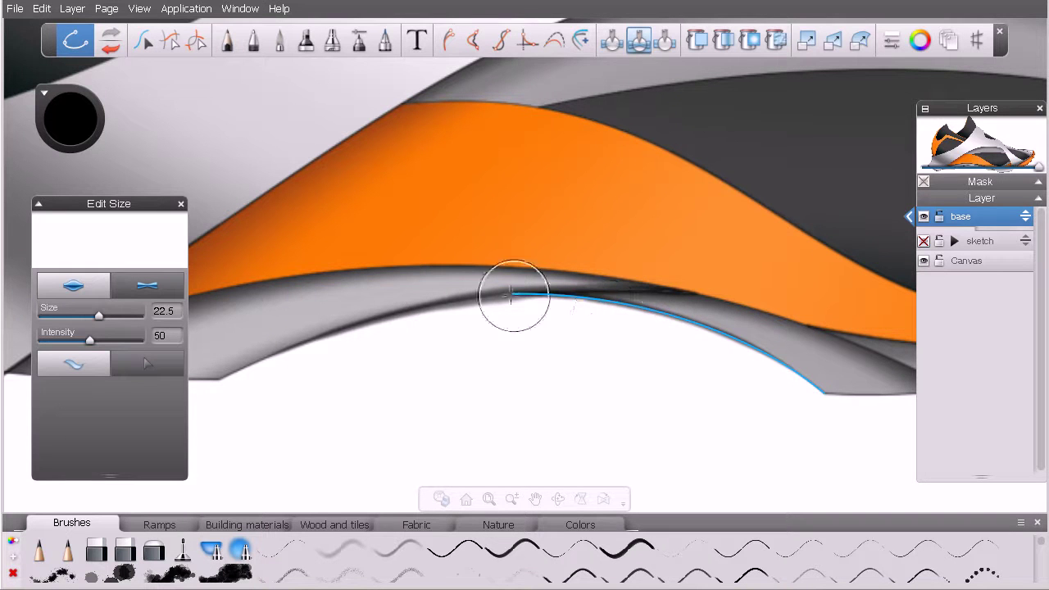
mouse_move(511, 295)
mouse_down()
mouse_move(707, 319)
mouse_move(788, 398)
mouse_up()
mouse_move(451, 291)
mouse_down()
mouse_move(461, 284)
mouse_move(734, 370)
mouse_up()
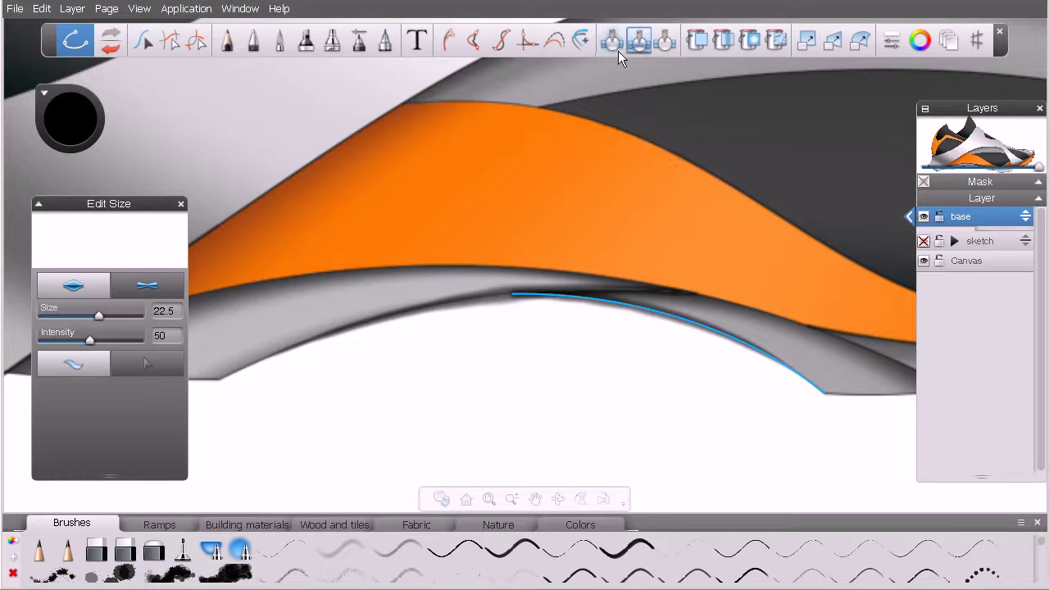
Step: Set the Edit Intensity brush size to 15.6 and clear the toe-side curve selection
click(664, 40)
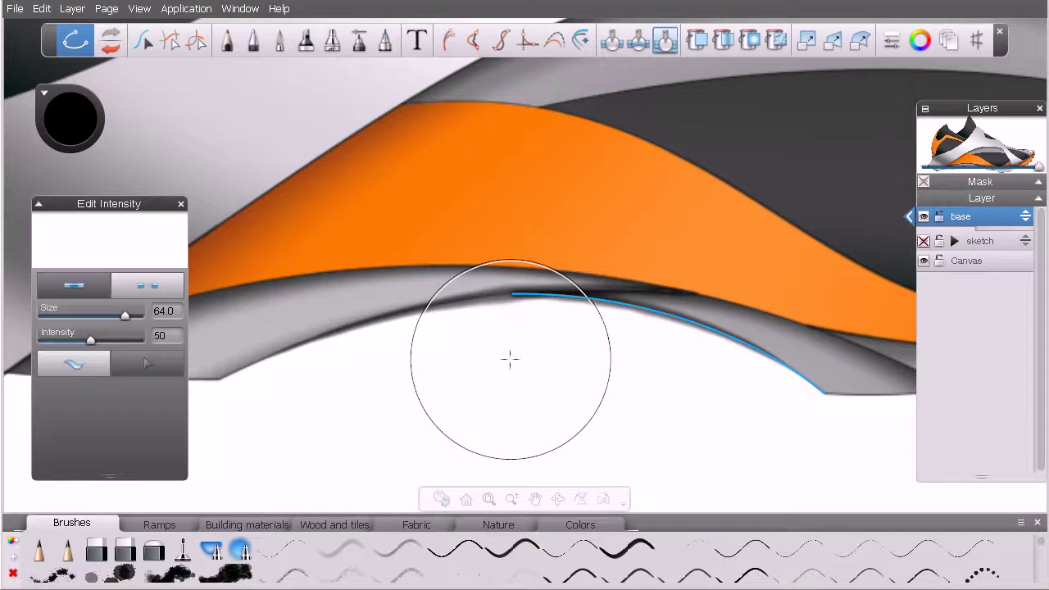
drag(500, 346, 422, 340)
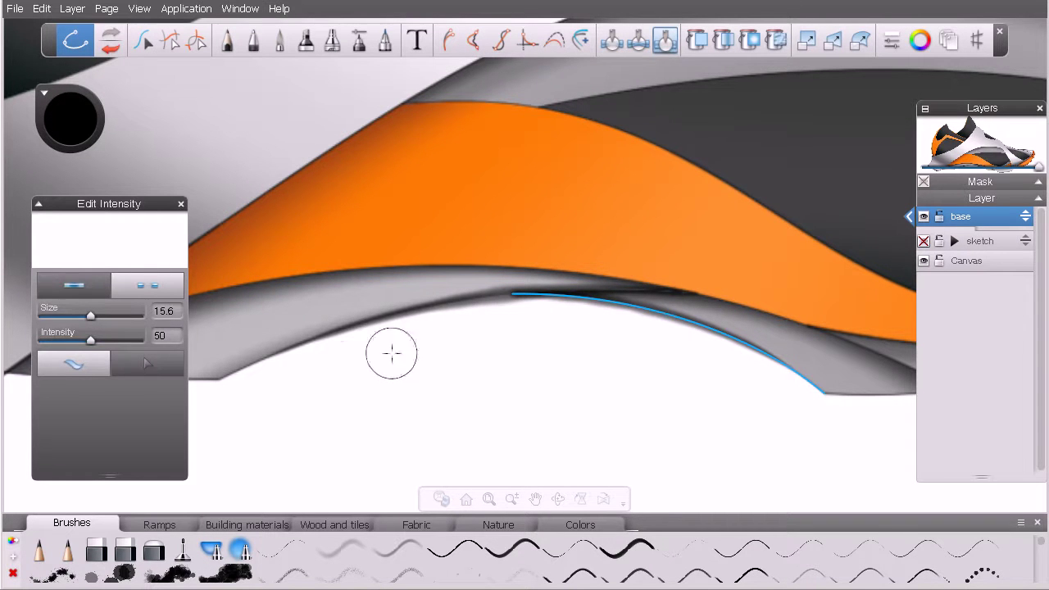
key(Escape)
key(Escape)
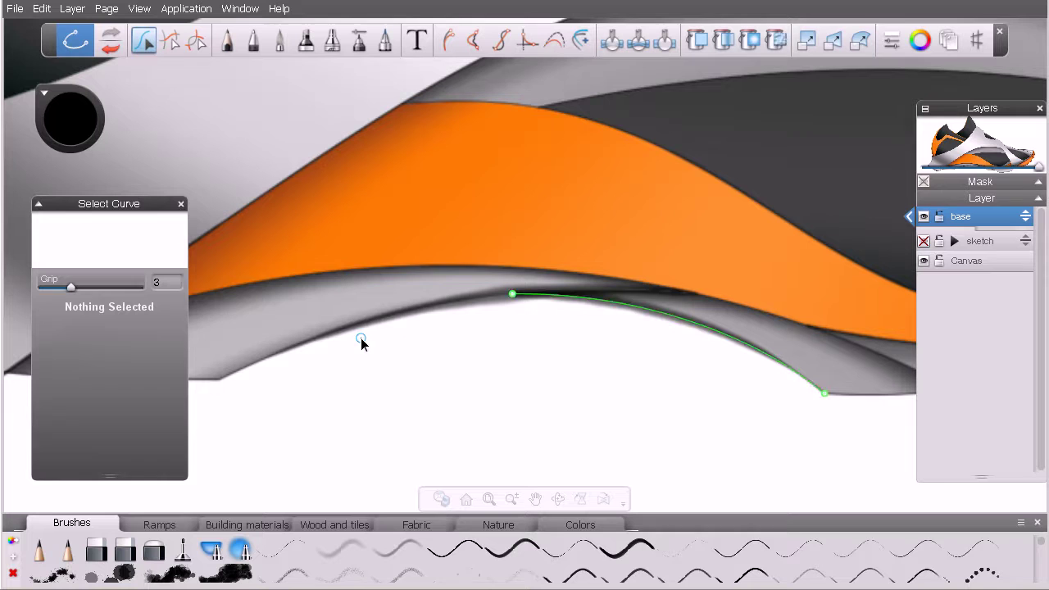
Step: Restrict Edit Intensity to the heel-side arch curve, using increase mode and brush editing
click(662, 39)
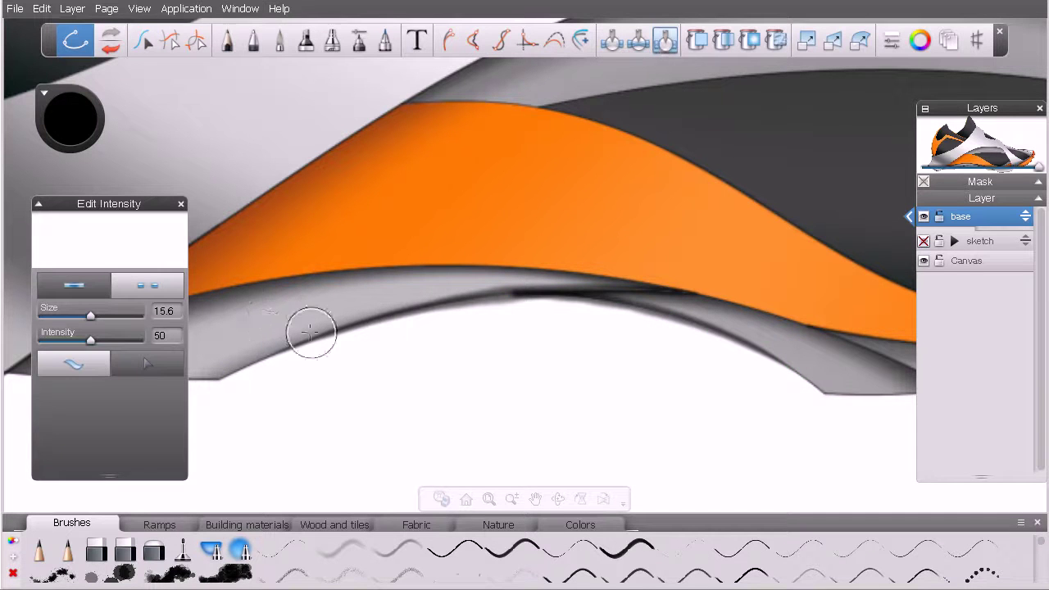
click(136, 363)
click(432, 302)
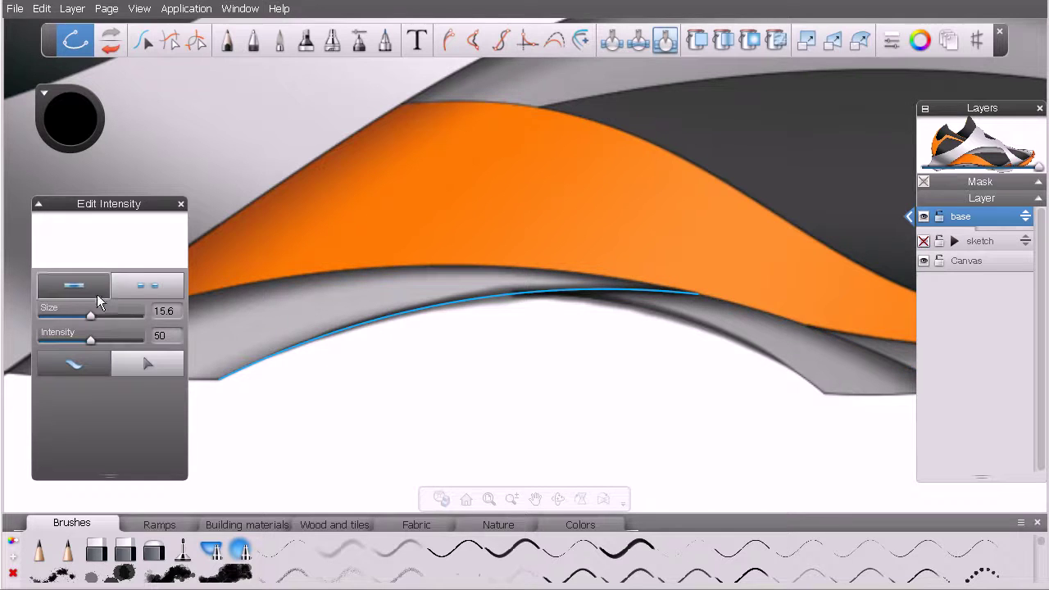
click(85, 291)
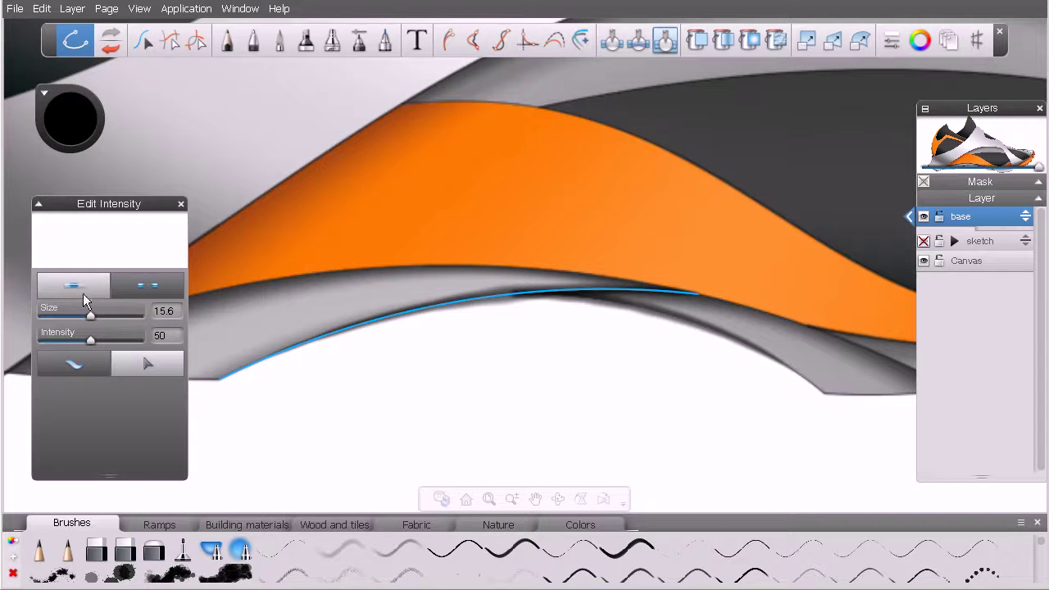
click(144, 285)
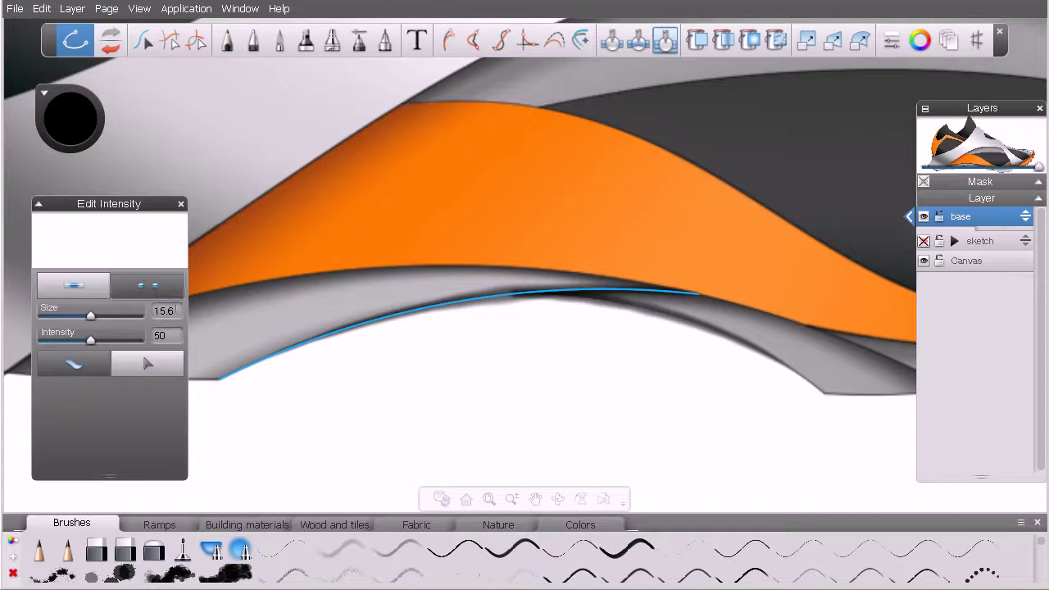
click(483, 359)
drag(457, 337, 398, 290)
click(92, 364)
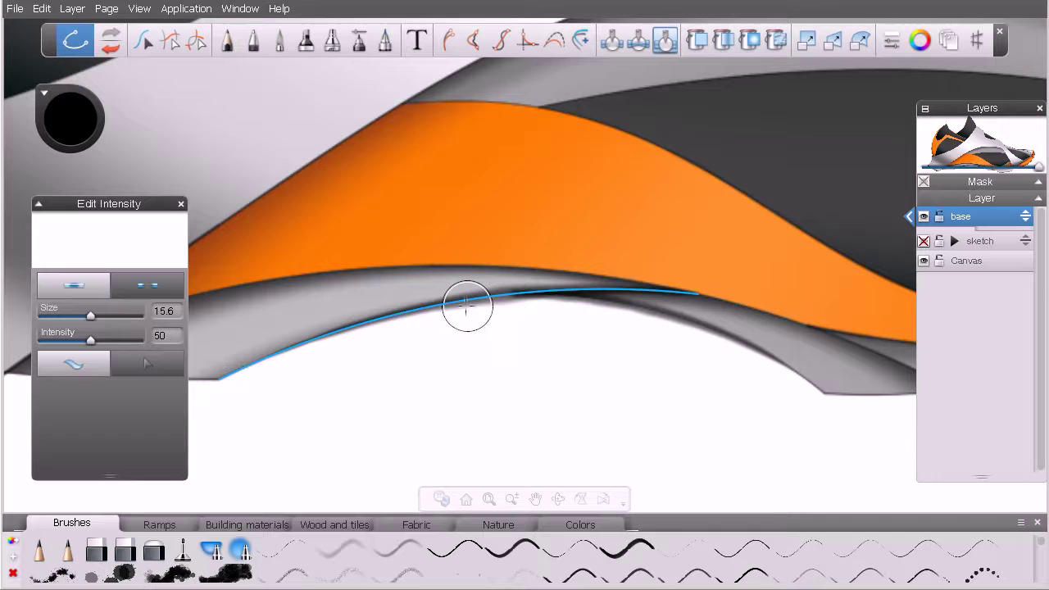
Step: Darken the heel-side curve of the sole's lower arch with repeated Edit Intensity strokes toward the arch's peak
drag(400, 320, 466, 303)
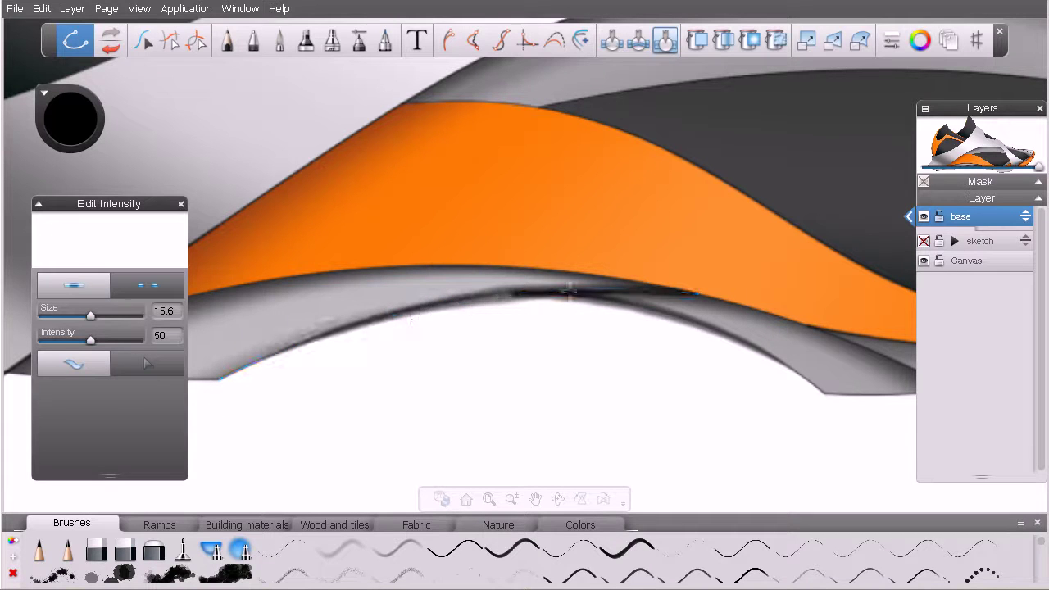
mouse_move(388, 320)
mouse_down()
mouse_move(562, 287)
mouse_move(413, 313)
mouse_move(665, 283)
mouse_move(451, 297)
mouse_move(703, 286)
mouse_move(403, 309)
mouse_move(687, 284)
mouse_move(389, 316)
mouse_move(568, 288)
mouse_move(251, 370)
mouse_move(471, 297)
mouse_move(698, 279)
mouse_up()
mouse_move(435, 308)
mouse_down()
mouse_move(687, 312)
mouse_move(690, 286)
mouse_up()
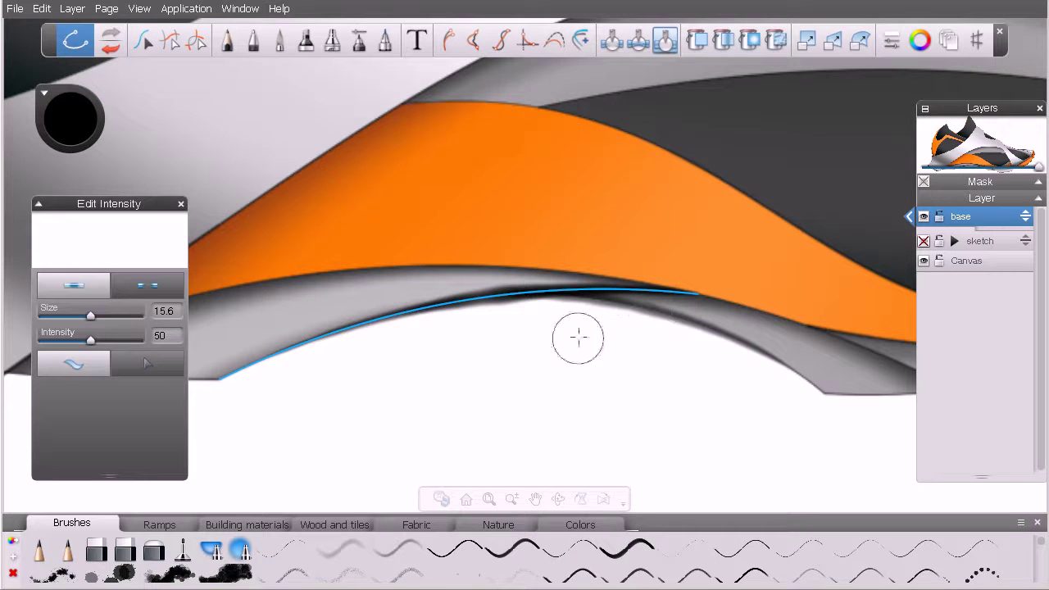
Step: Restrict intensity editing to the toe-side arch curve and darken it around the arch's peak with repeated brush strokes
click(156, 364)
drag(629, 365, 657, 313)
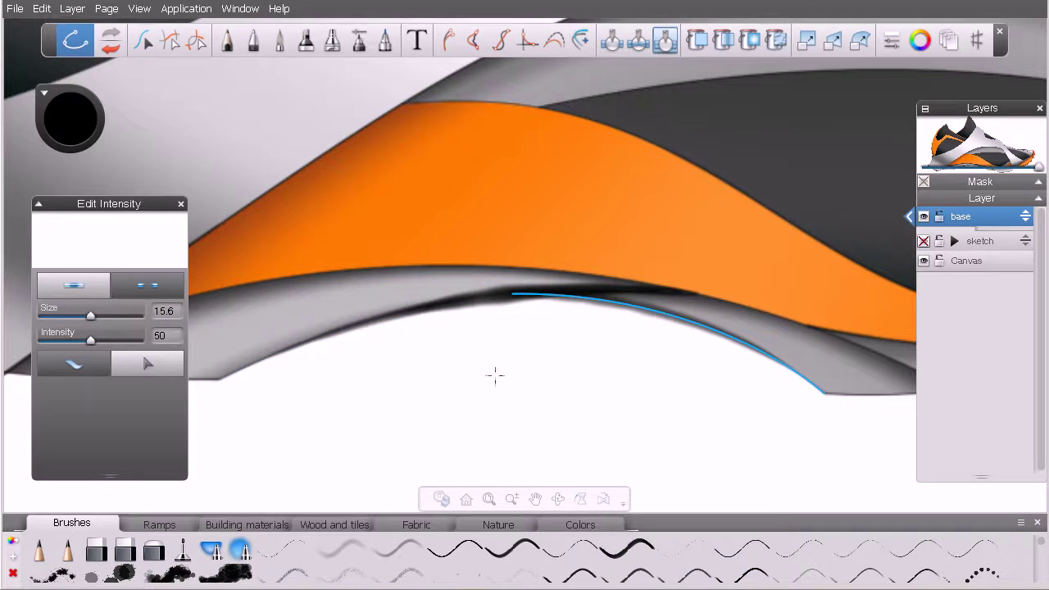
click(82, 364)
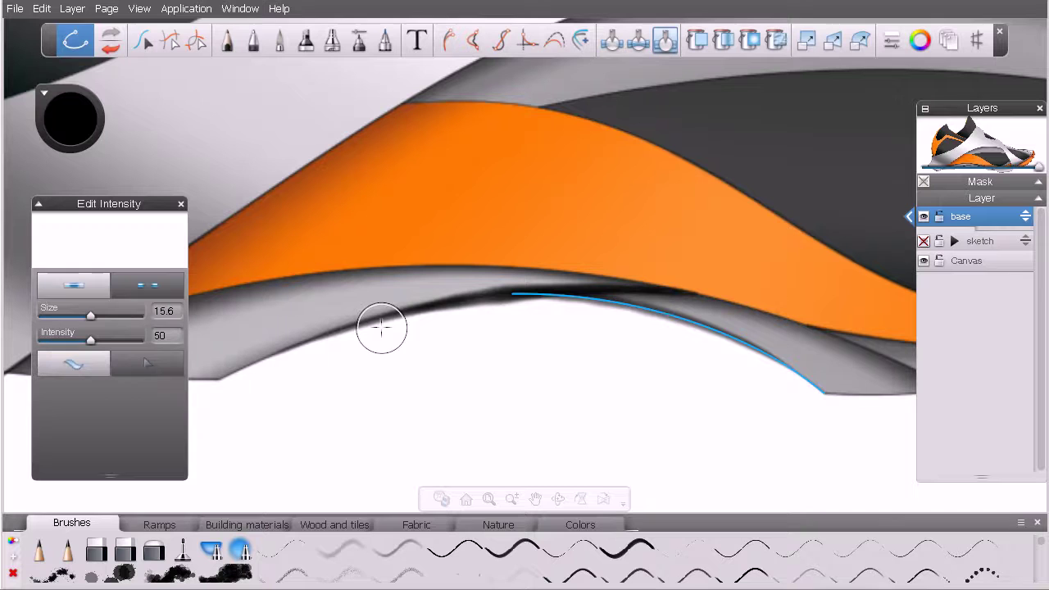
mouse_move(461, 295)
mouse_down()
mouse_move(609, 311)
mouse_move(489, 296)
mouse_move(433, 303)
mouse_move(648, 304)
mouse_move(598, 303)
mouse_up()
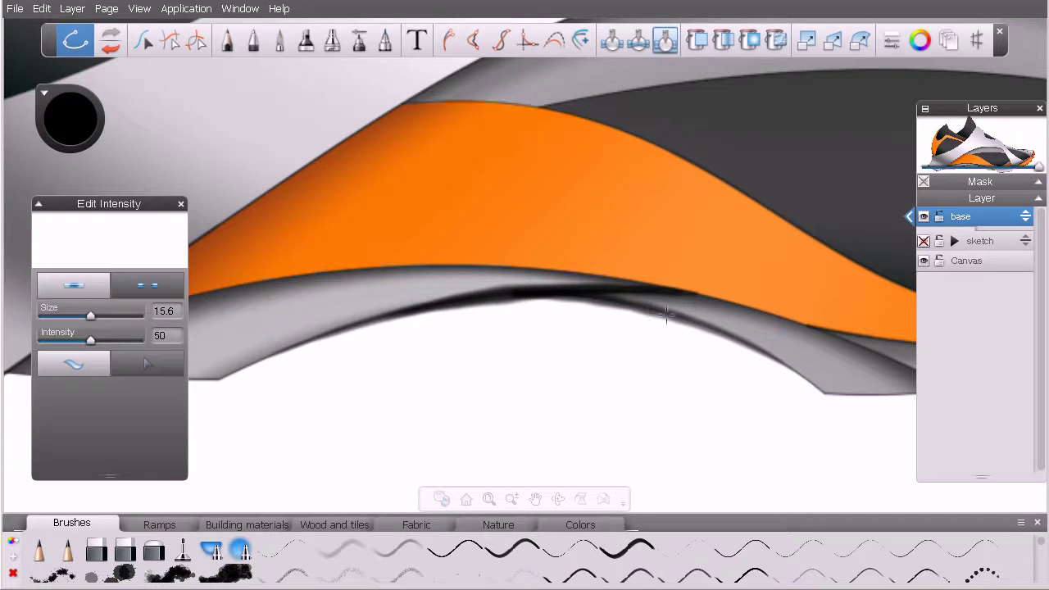
mouse_move(666, 313)
mouse_down()
mouse_move(708, 330)
mouse_move(611, 306)
mouse_move(428, 292)
mouse_move(686, 319)
mouse_move(520, 283)
mouse_move(639, 301)
mouse_move(493, 282)
mouse_move(620, 298)
mouse_up()
drag(459, 301, 680, 314)
drag(492, 299, 622, 303)
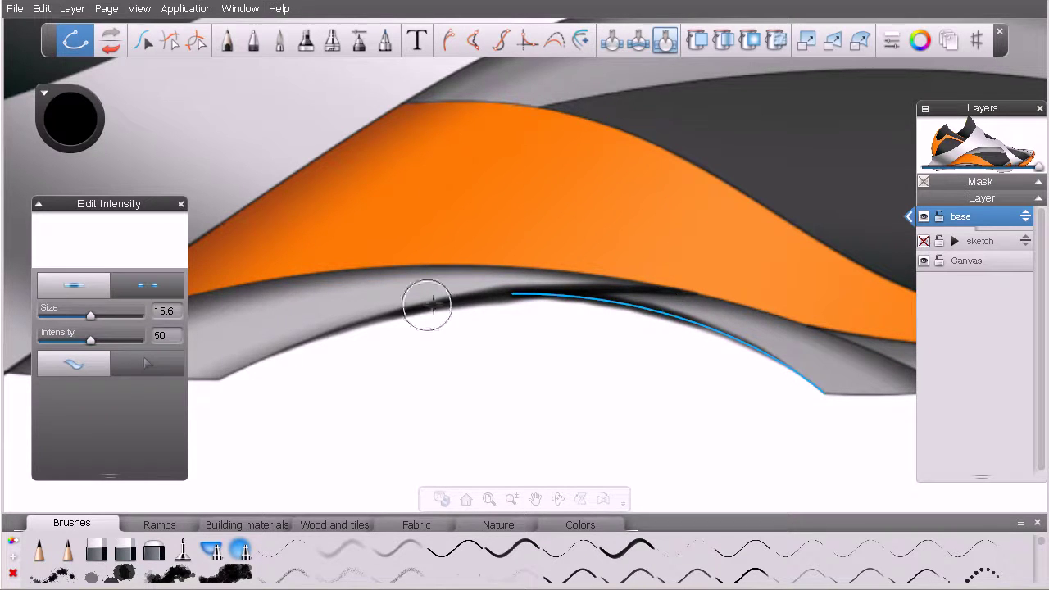
mouse_move(427, 305)
mouse_down()
mouse_move(437, 258)
mouse_move(541, 312)
mouse_move(481, 295)
mouse_move(495, 315)
mouse_up()
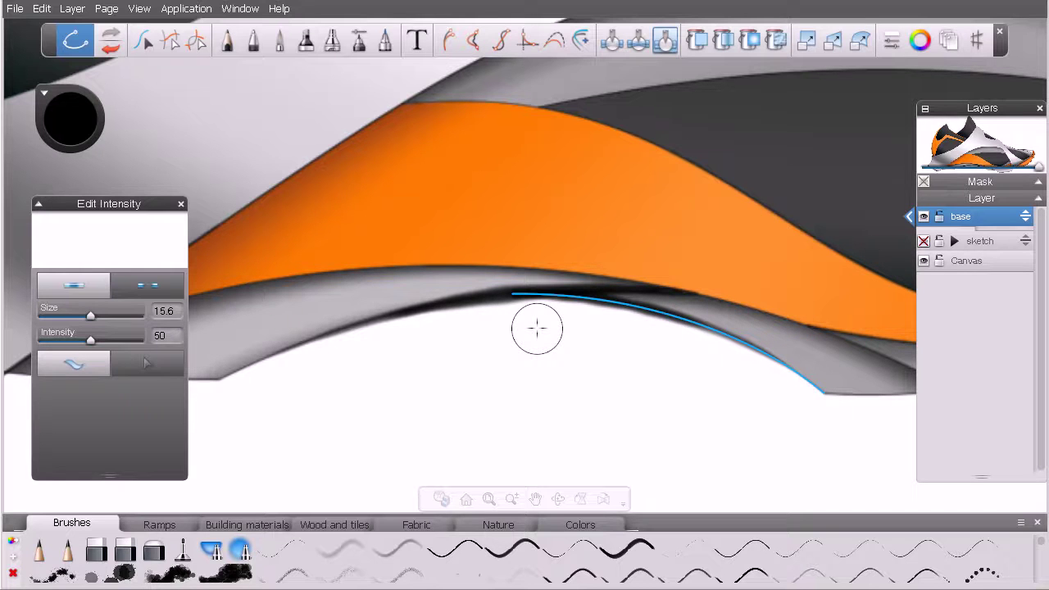
Step: Draw two freehand Pen test strokes below the arch at size 2.0, one with light and one with heavy pressure
click(254, 39)
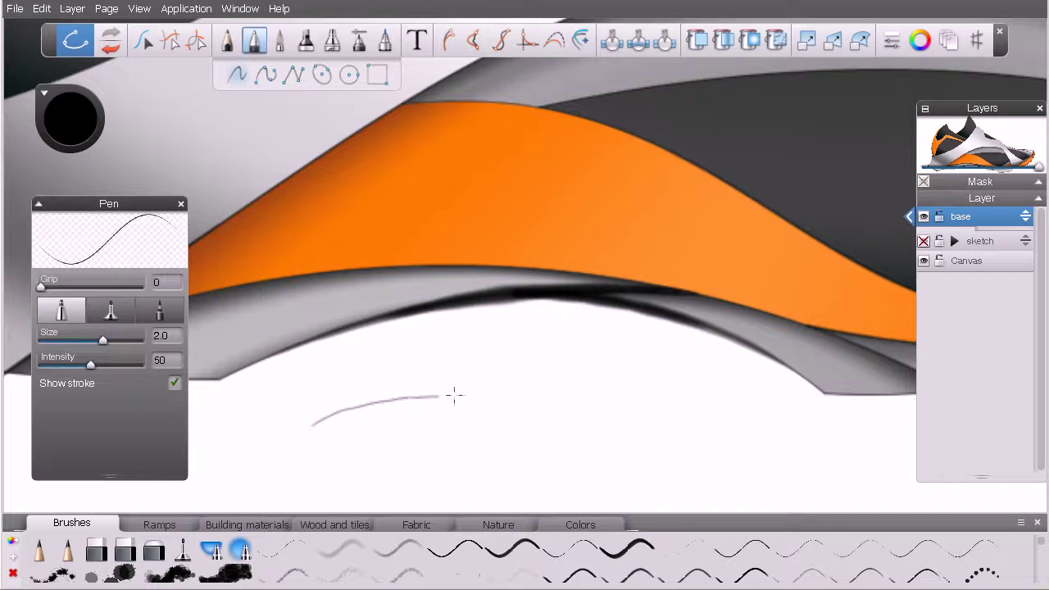
drag(594, 394, 661, 385)
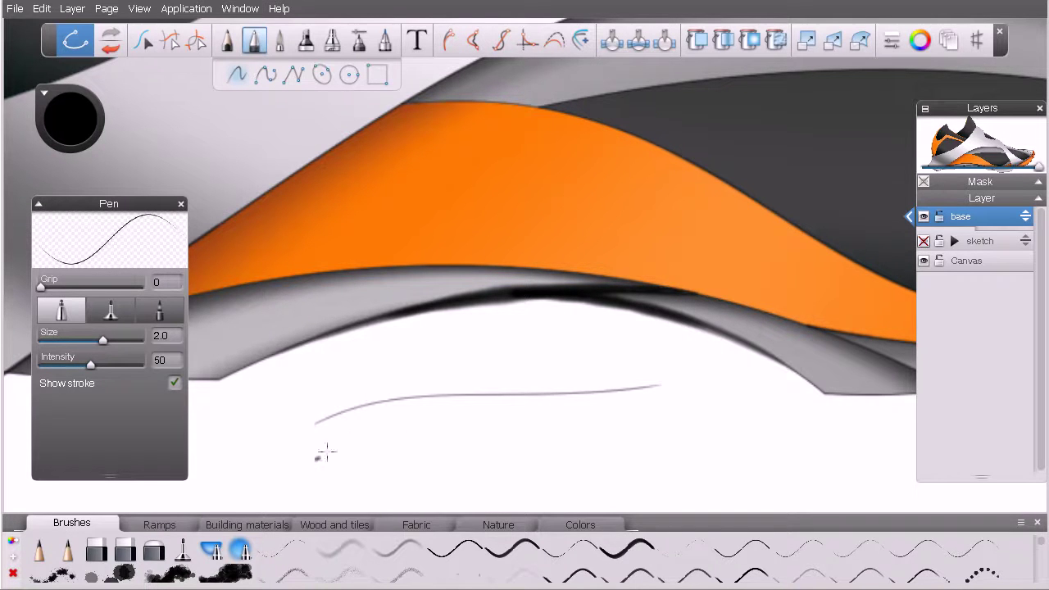
mouse_move(317, 458)
mouse_down()
mouse_move(400, 427)
mouse_move(685, 399)
mouse_up()
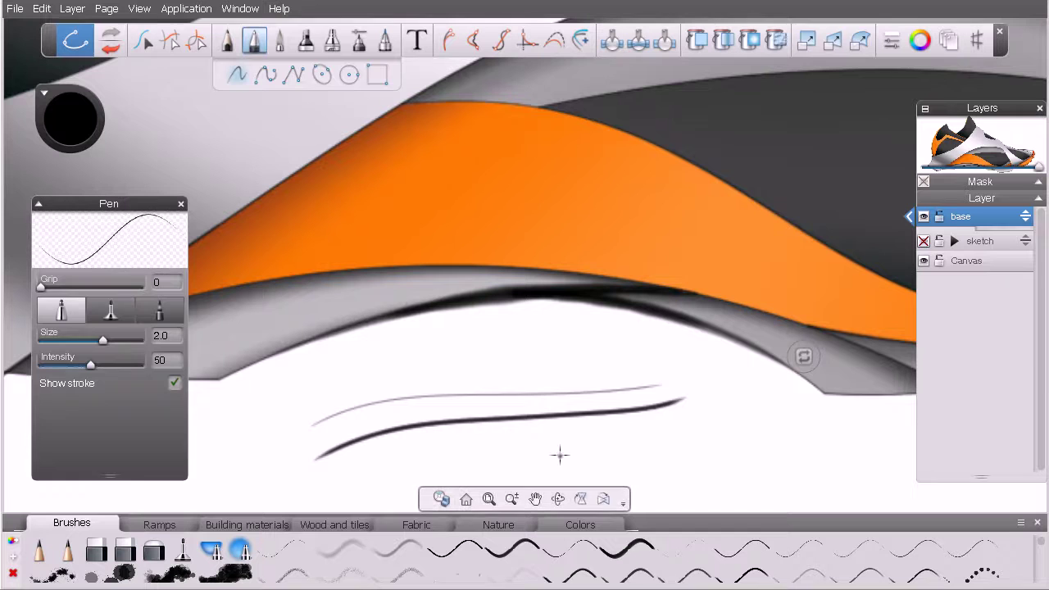
Step: Select both pen test strokes below the arch and delete them
key(s)
drag(703, 360, 528, 423)
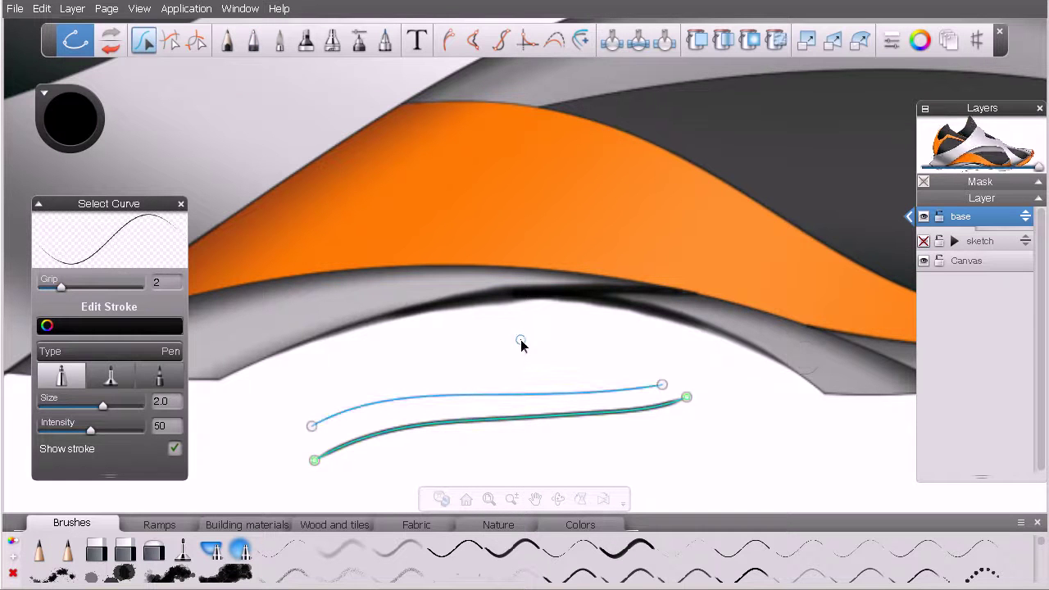
key(Delete)
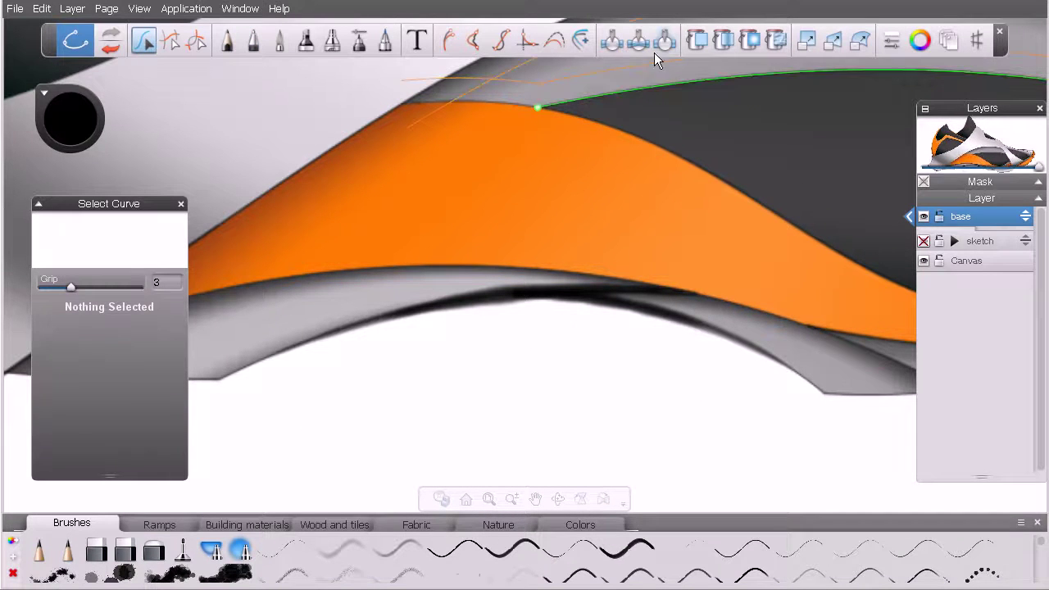
Step: Restrict Edit Pressure to the heel-side arch curve and the adjoining heel bottom edge, using brush editing in increase mode at size 9.1
click(611, 43)
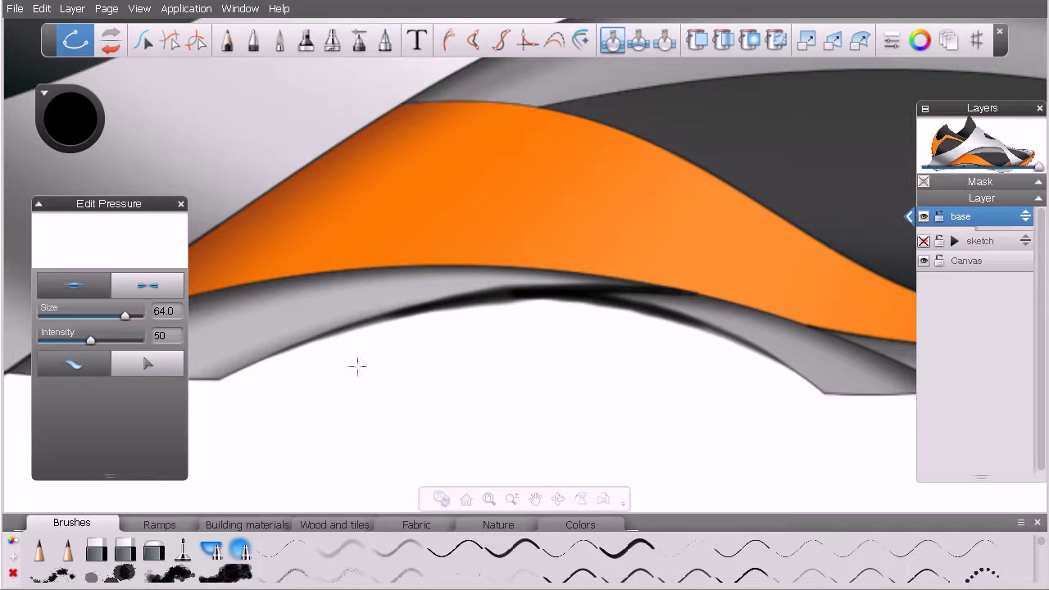
key(space)
drag(372, 386, 528, 391)
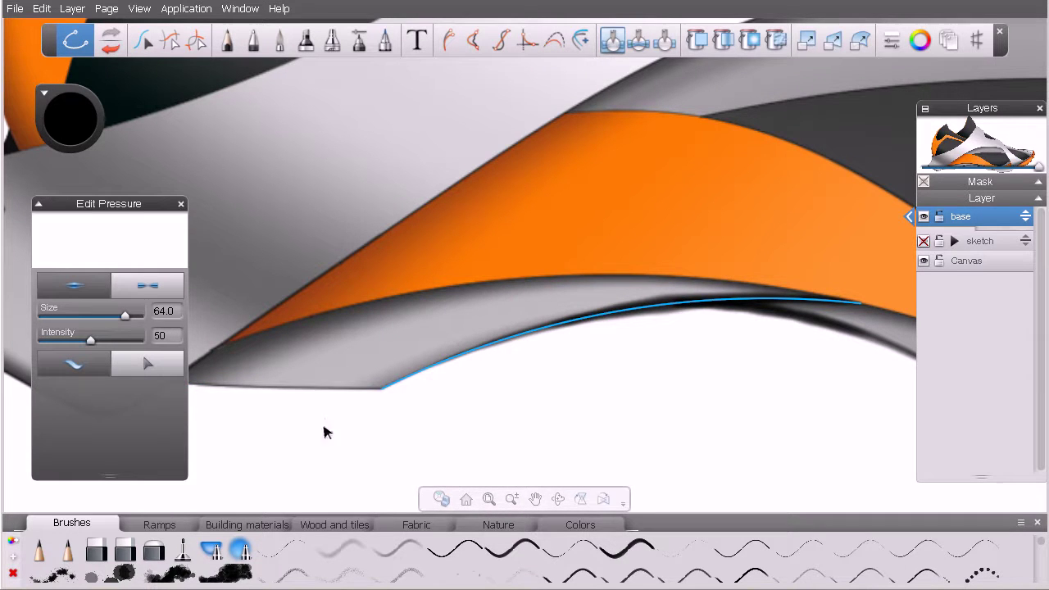
drag(434, 424, 352, 378)
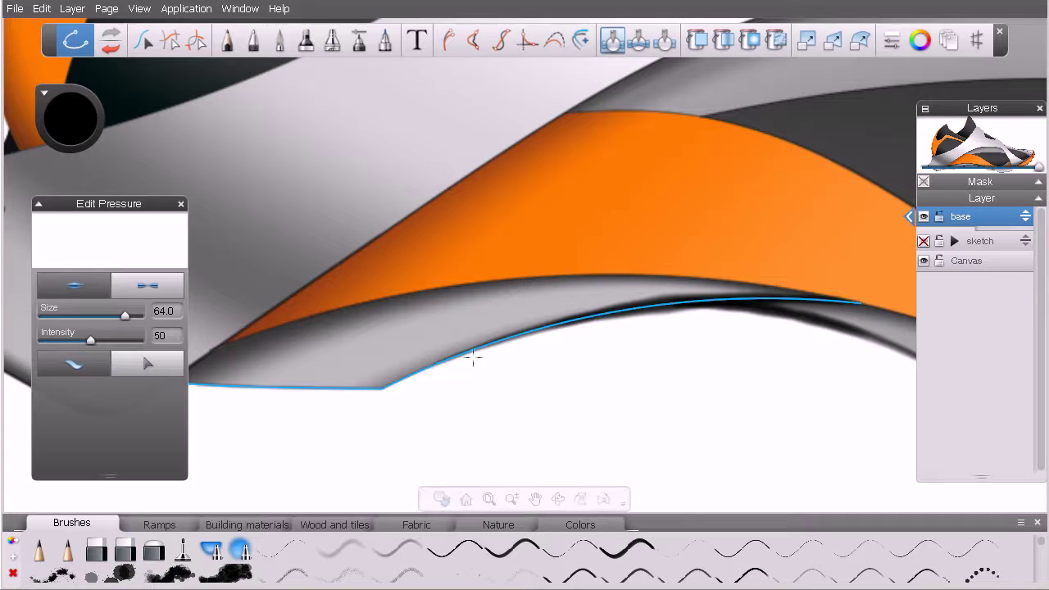
click(103, 365)
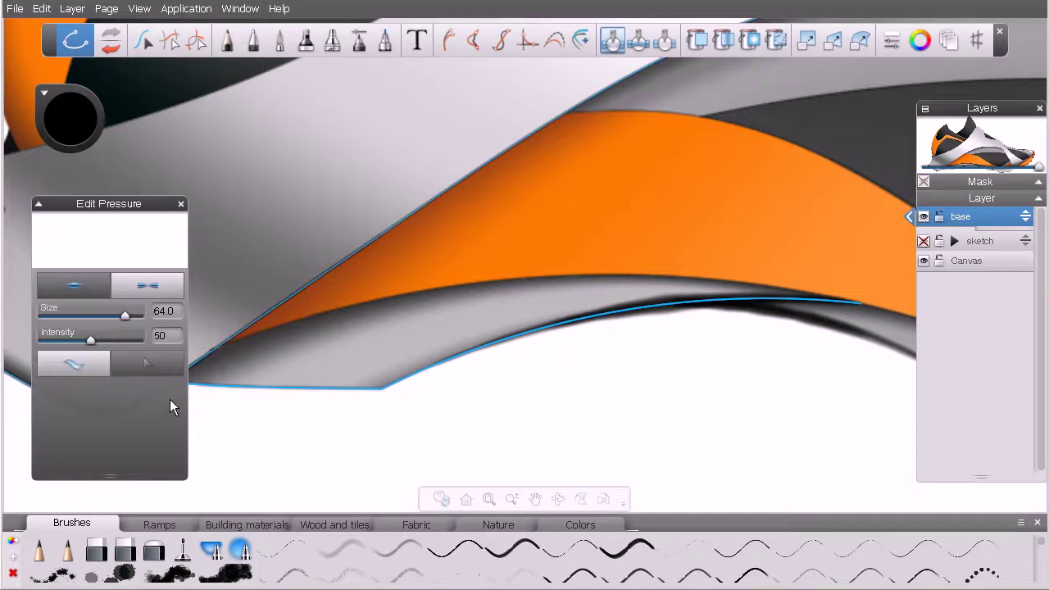
click(82, 286)
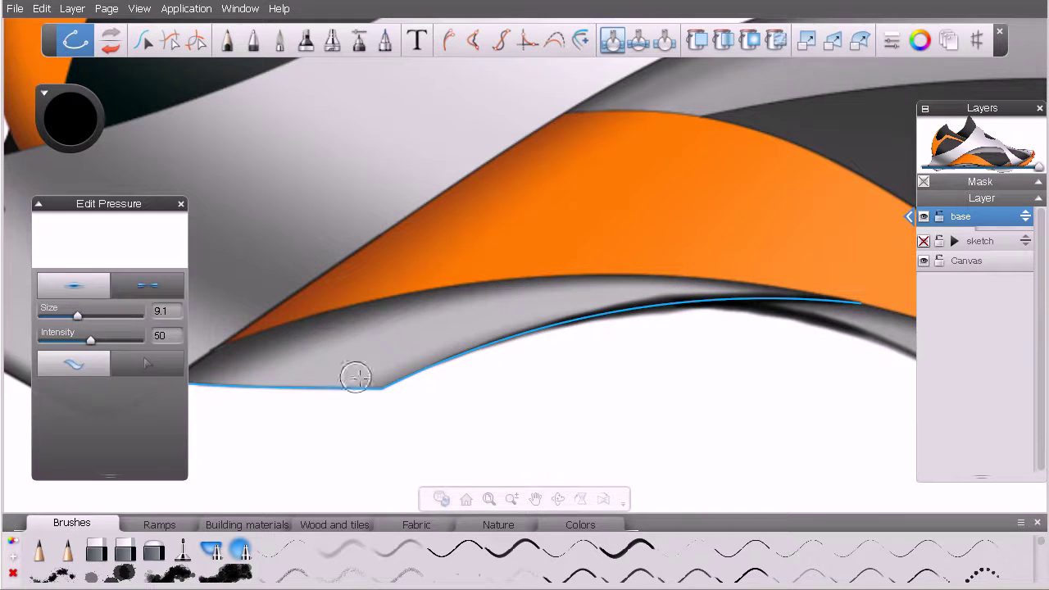
Step: Increase the stroke pressure by brushing the heel bottom edge and the nearby start of the arch curve, and clear the curve selection
click(429, 366)
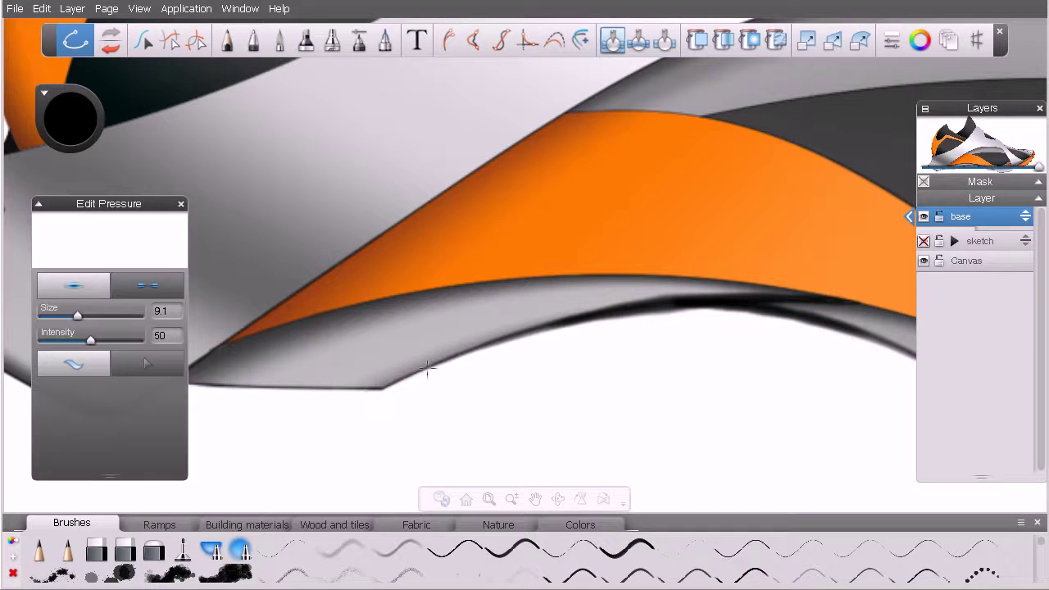
drag(207, 384, 218, 387)
key(space)
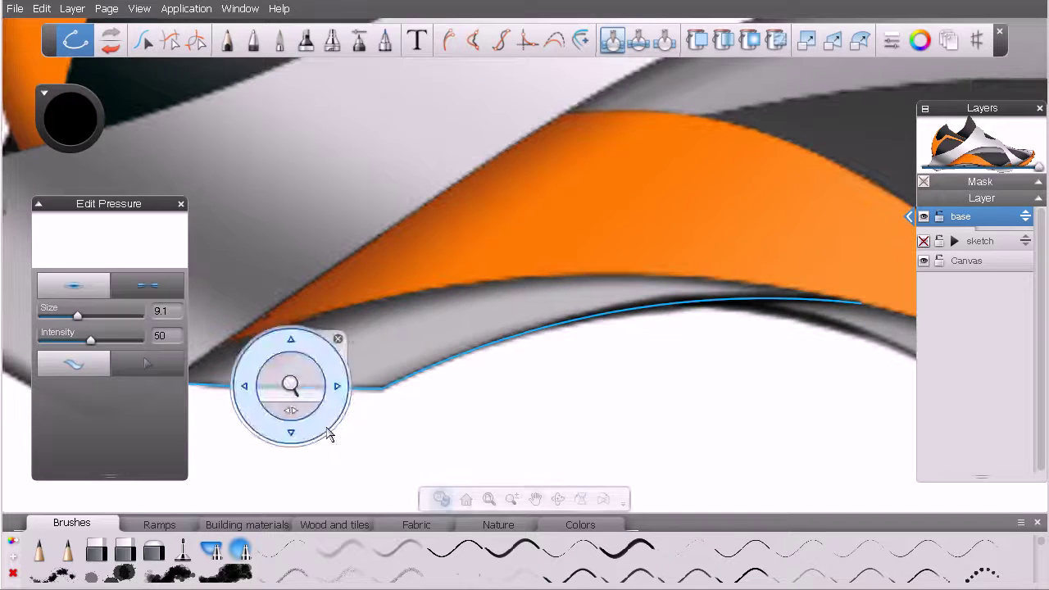
drag(330, 434, 455, 420)
key(space)
click(330, 374)
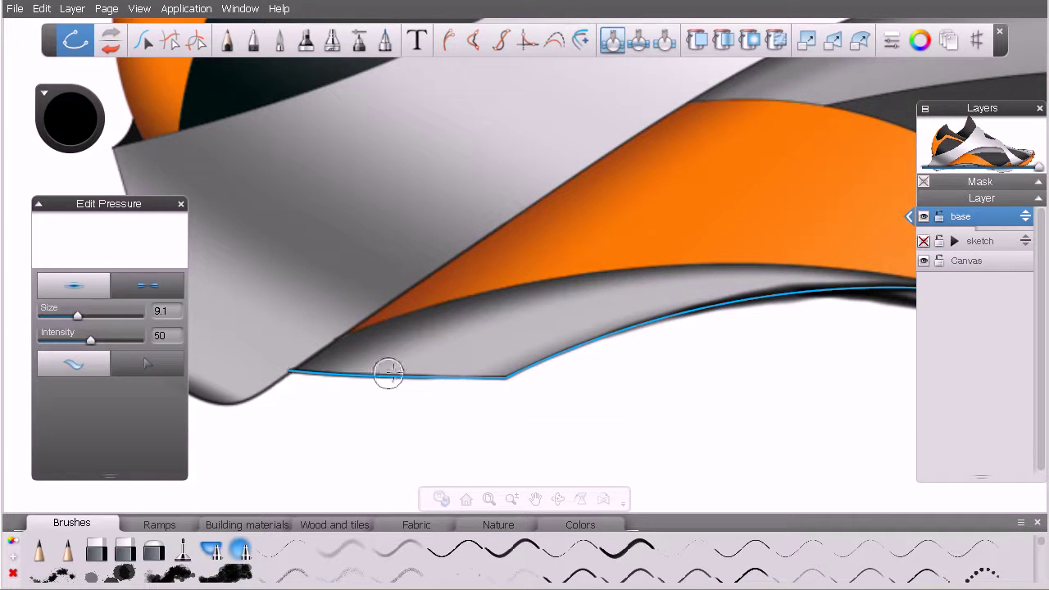
drag(410, 375, 280, 368)
click(327, 371)
key(Escape)
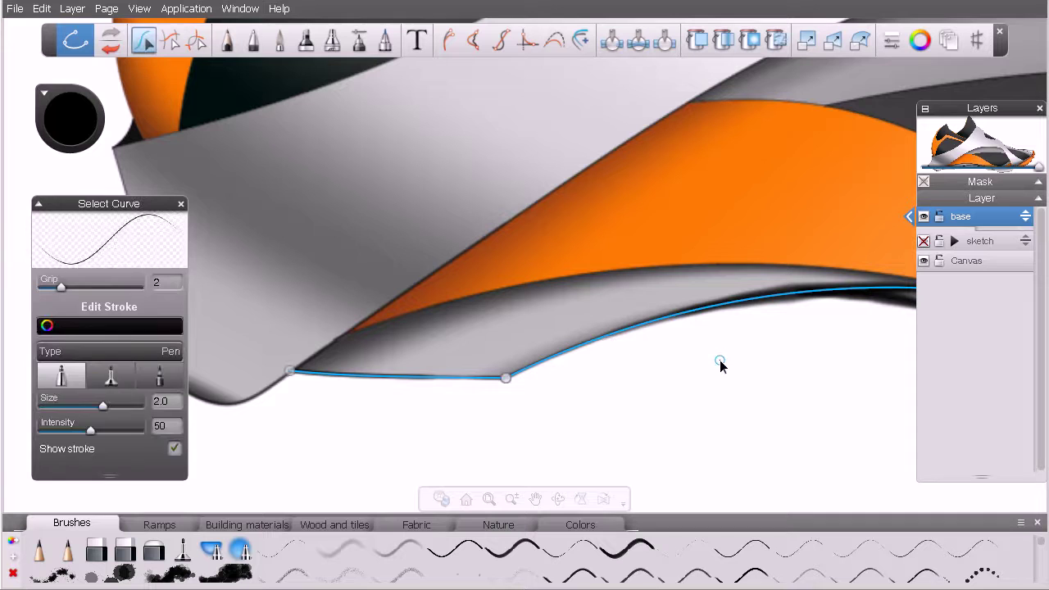
click(709, 373)
Step: Examine the shoe's outline strokes from the sole arch and heel up to the collar and back to the orange band
key(space)
drag(686, 277, 620, 292)
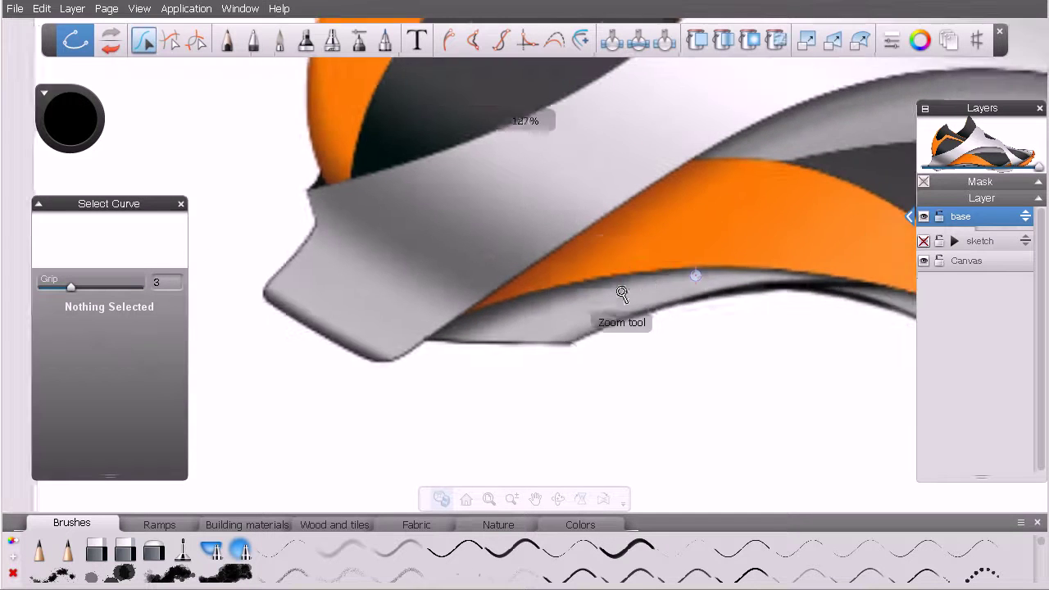
drag(659, 332, 530, 358)
key(space)
drag(604, 336, 504, 328)
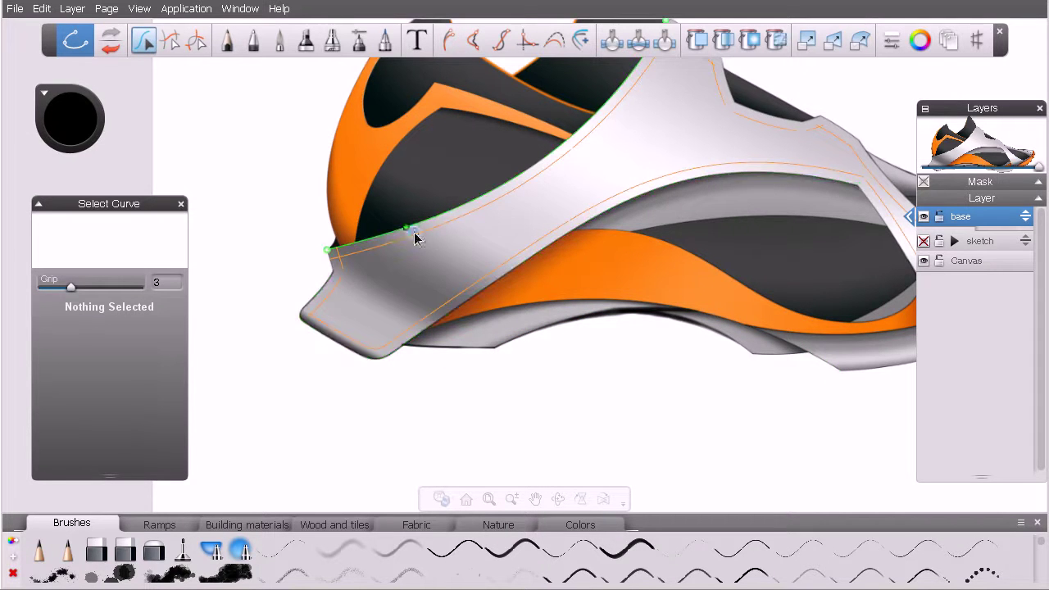
key(space)
drag(597, 227, 546, 354)
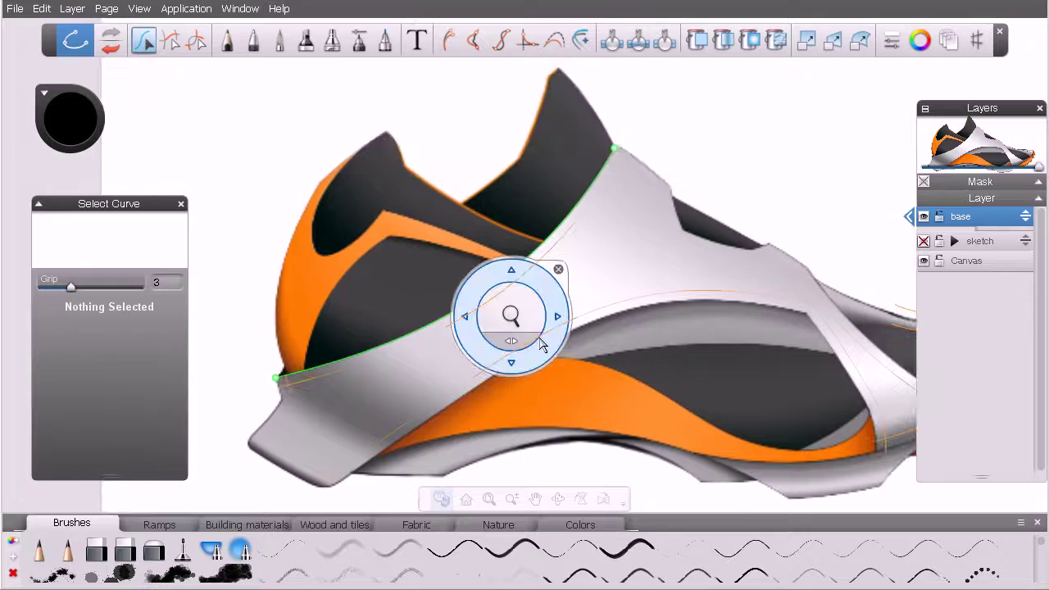
key(space)
key(space)
drag(421, 182, 487, 215)
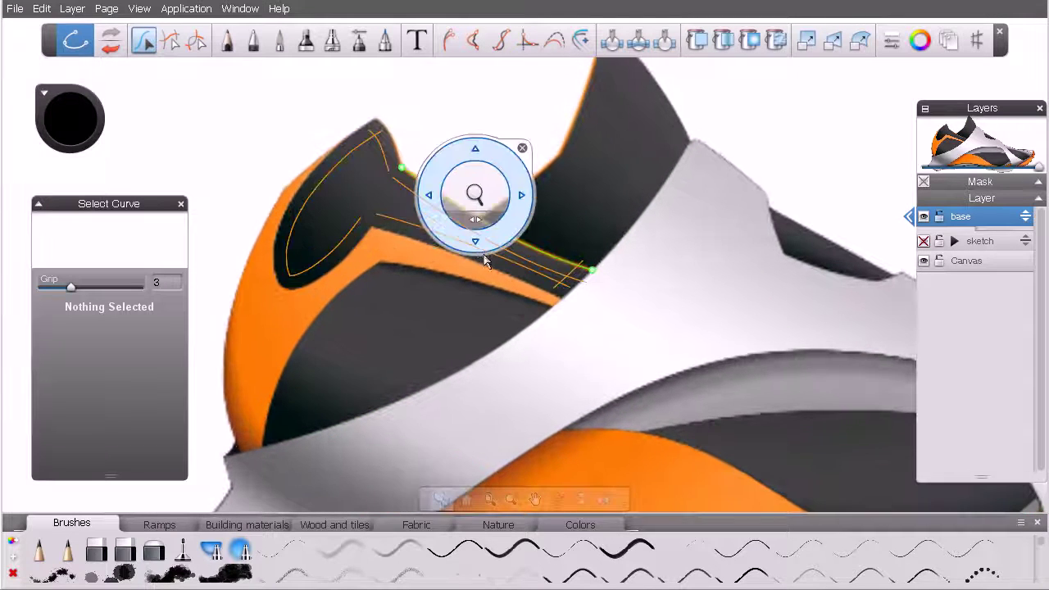
mouse_move(481, 251)
mouse_down()
mouse_move(494, 234)
mouse_move(481, 247)
mouse_up()
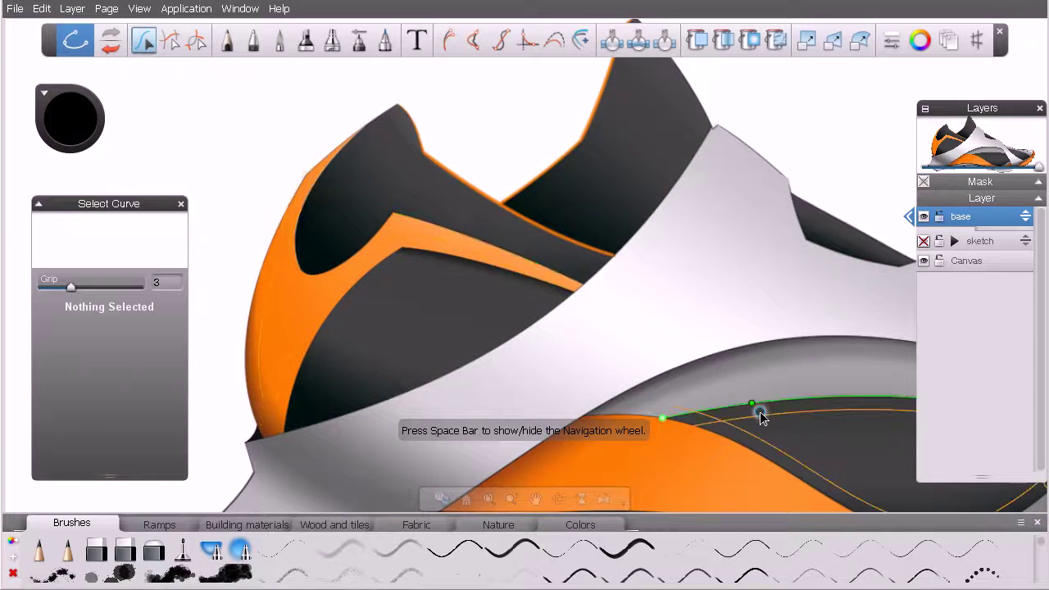
key(space)
drag(778, 426, 538, 285)
key(space)
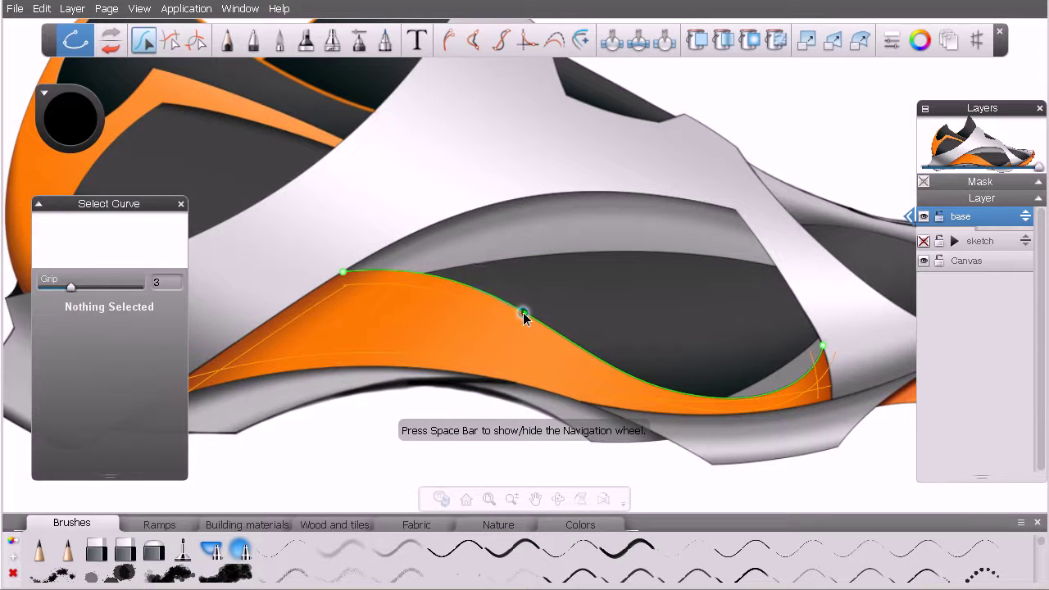
Step: Select the upper edge curve of the orange sole band, hide its stroke, and clear the selection
click(523, 313)
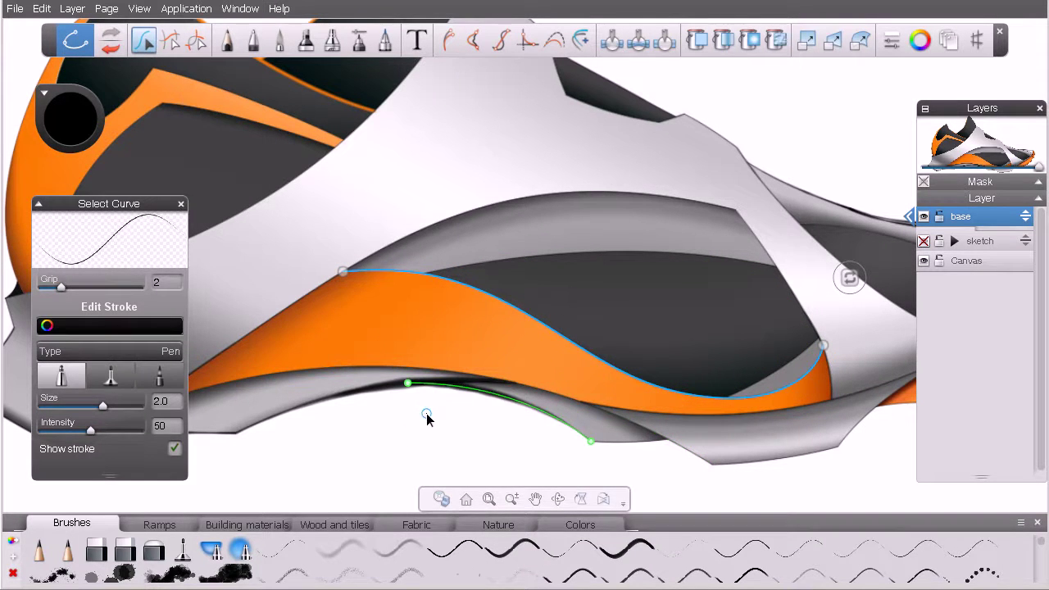
click(427, 422)
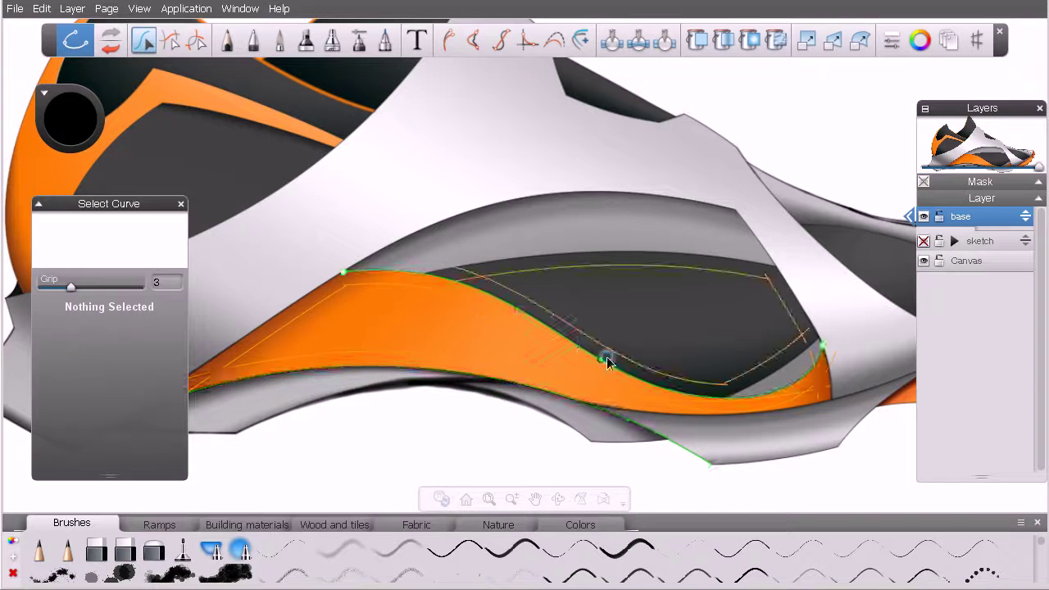
click(502, 305)
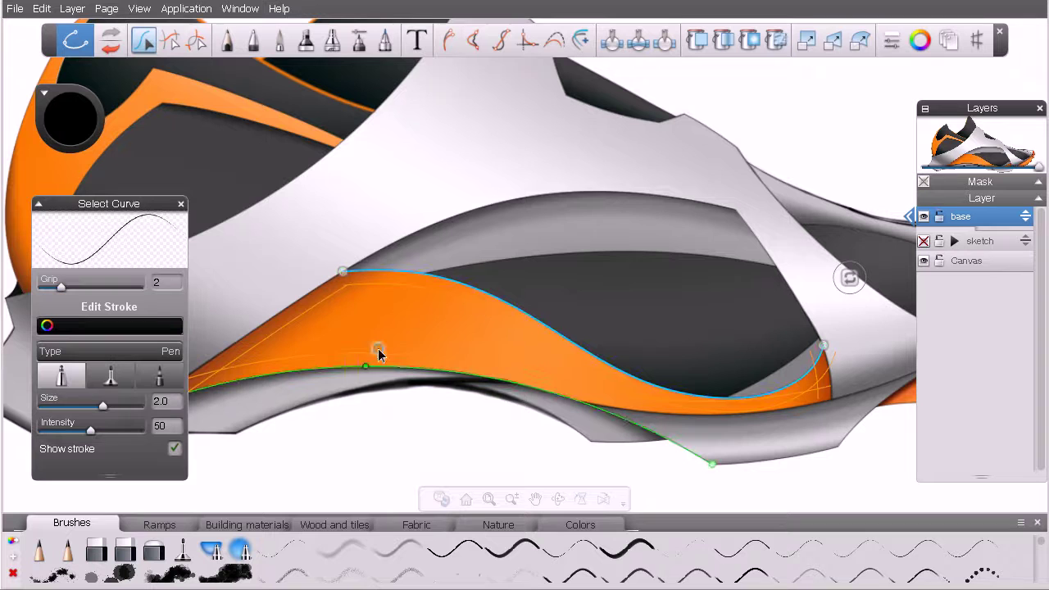
click(173, 449)
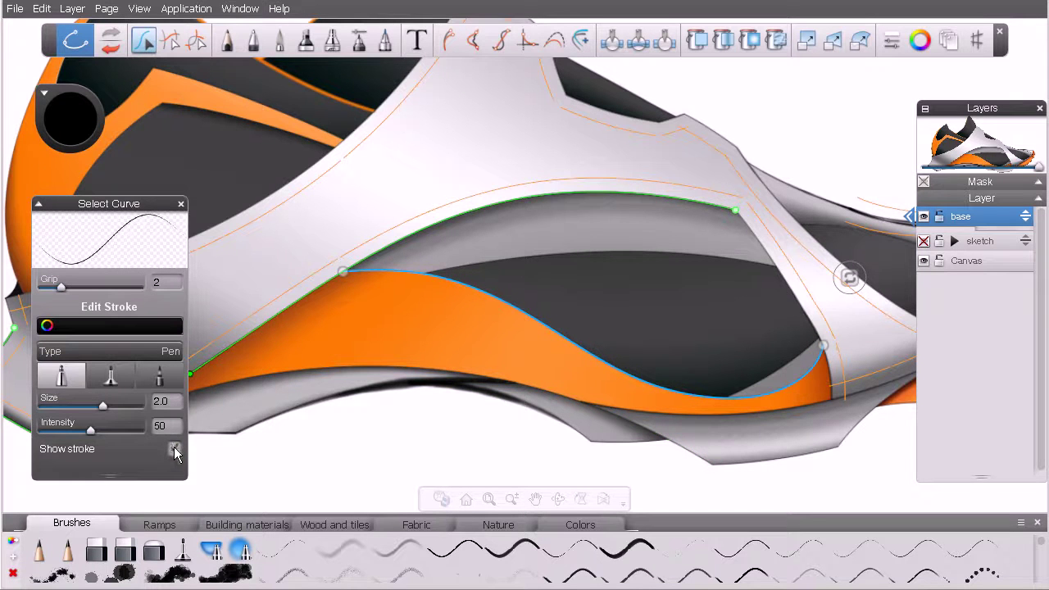
click(441, 436)
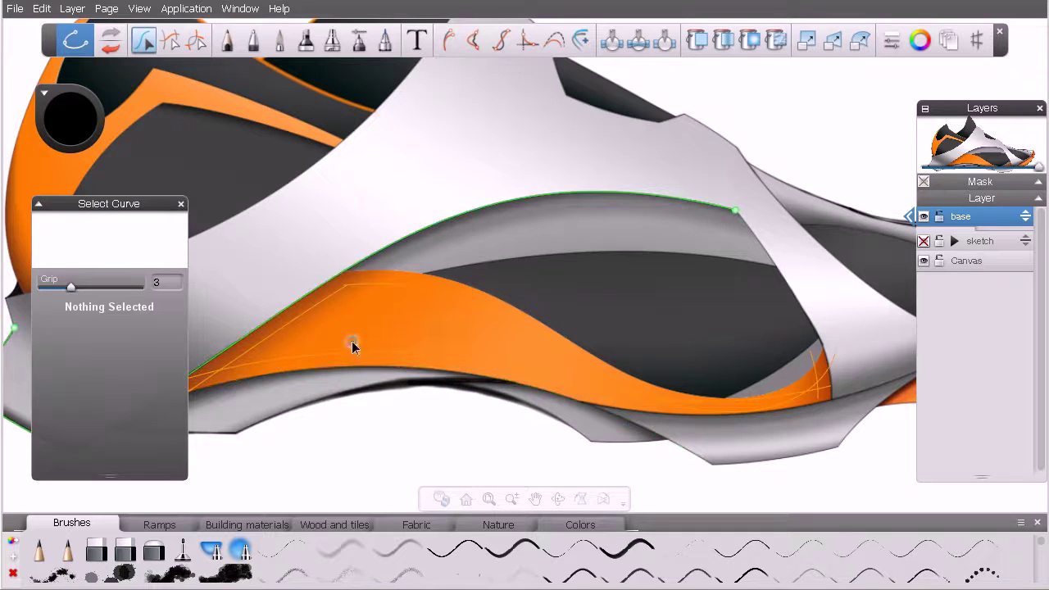
Step: Show the stroke on the orange band's upper edge curve and set its size to 5.0 and its color to light red
click(506, 306)
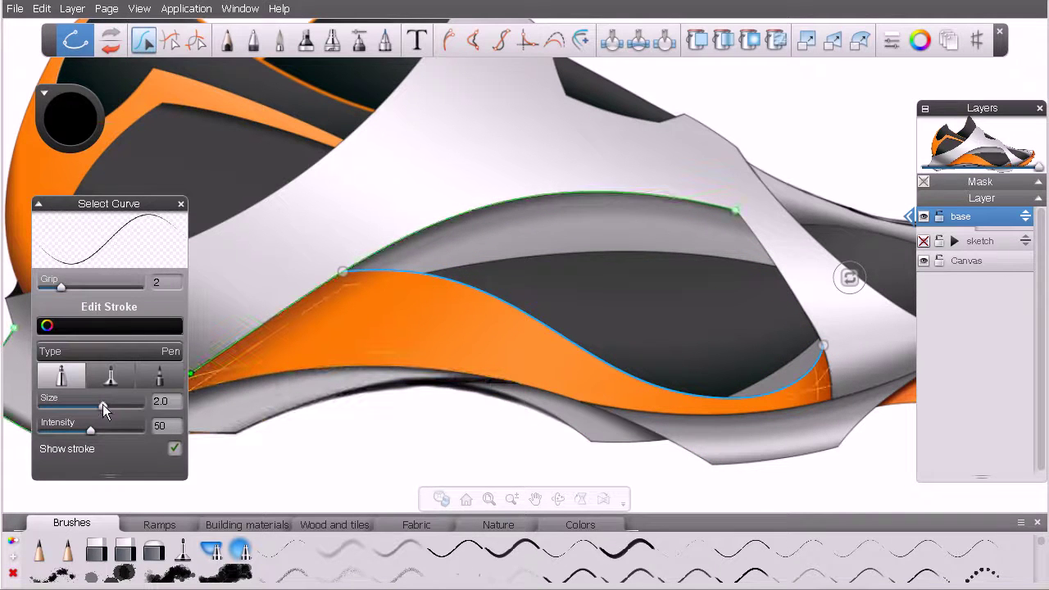
drag(103, 404, 120, 404)
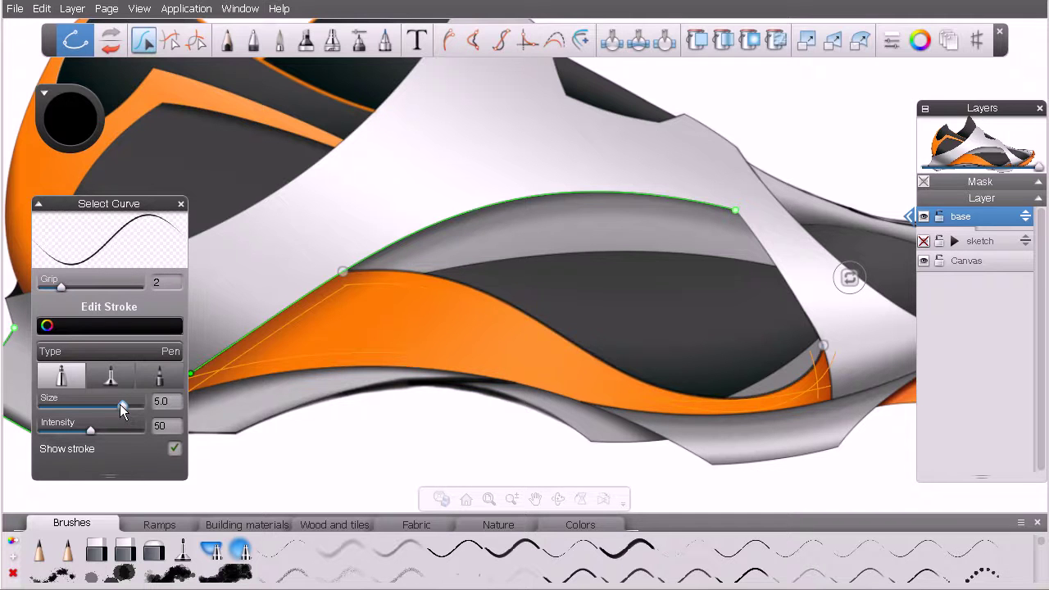
click(148, 333)
drag(152, 348, 159, 318)
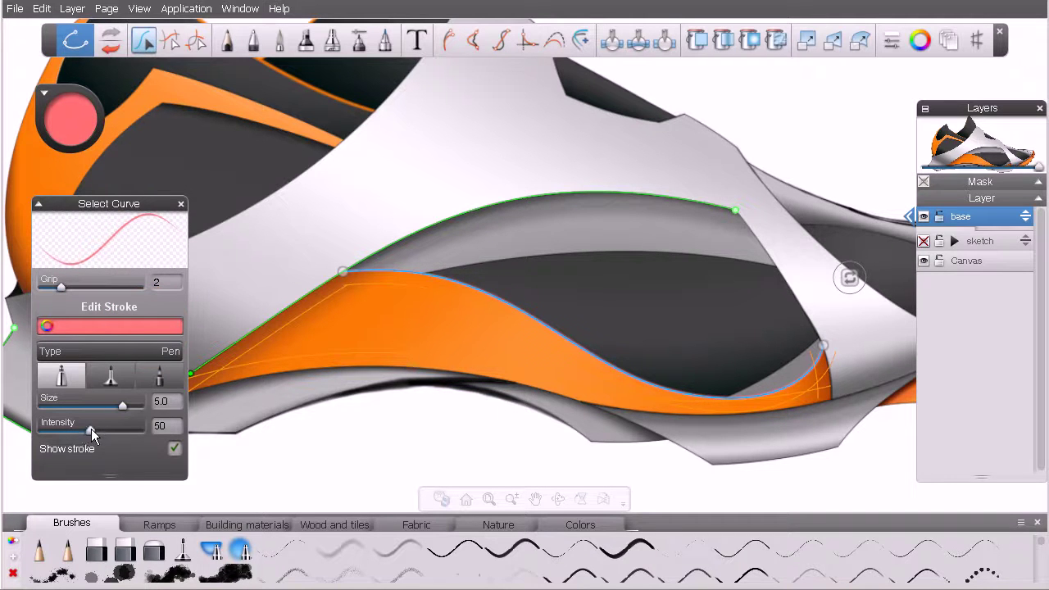
Step: Set the orange band's upper edge stroke to intensity 81 and a light peach-orange color, and clear the selection
drag(116, 431, 121, 429)
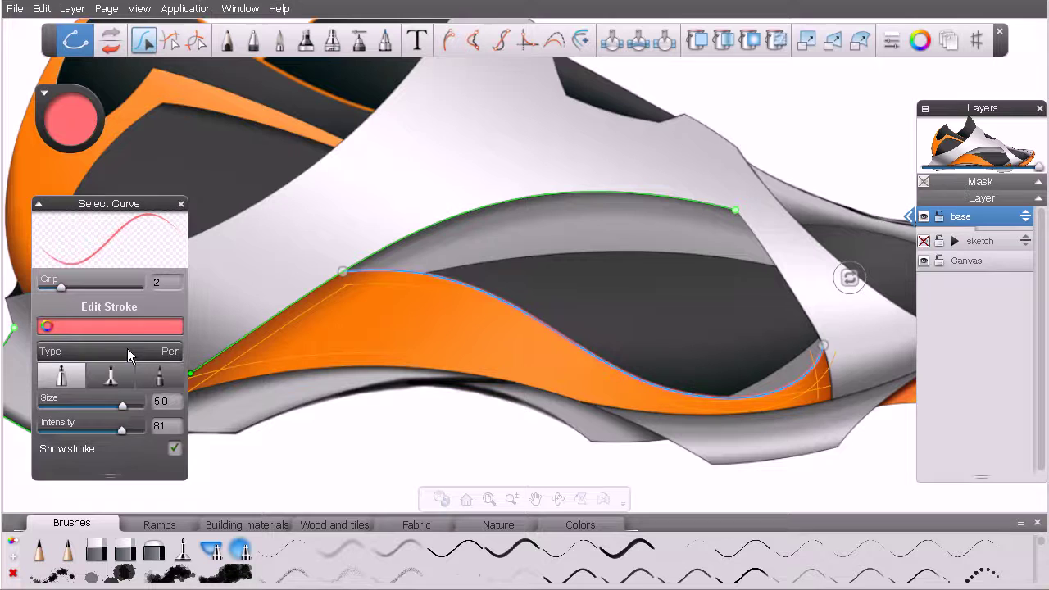
click(138, 328)
mouse_move(159, 320)
mouse_down()
mouse_move(153, 306)
mouse_move(143, 324)
mouse_up()
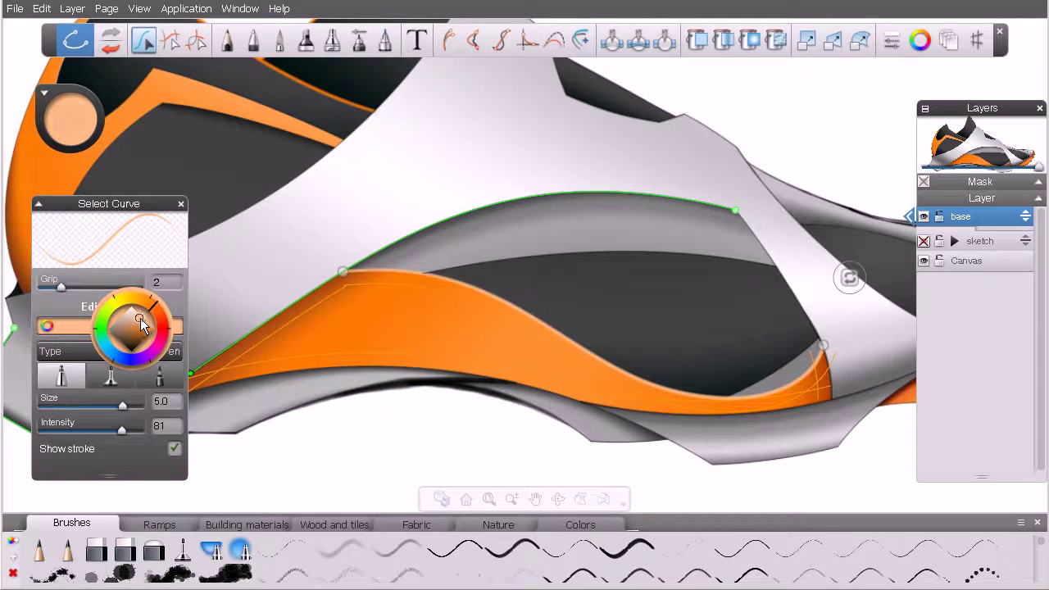
click(457, 435)
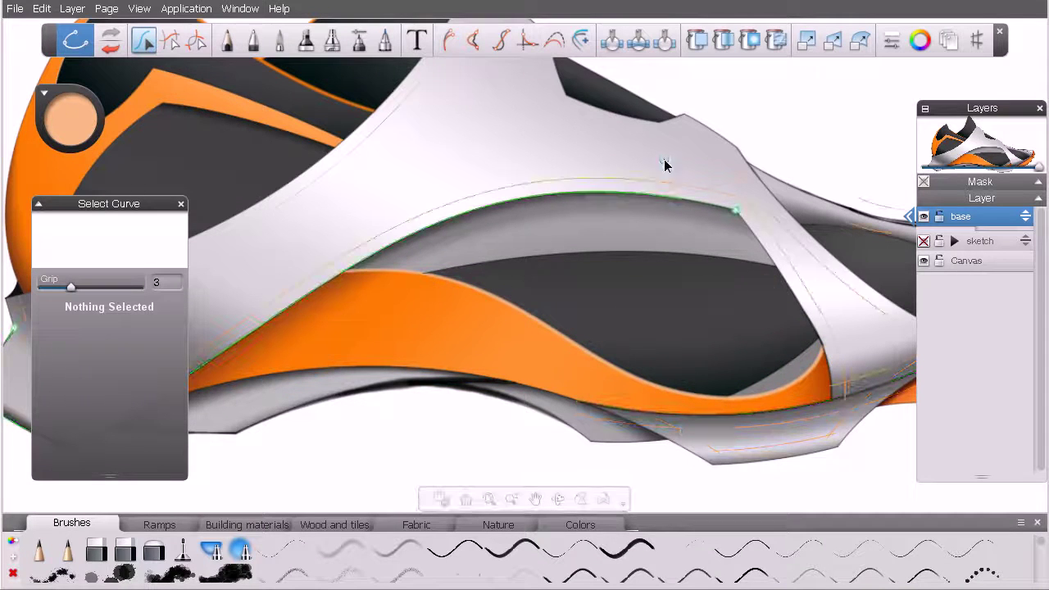
Step: Pick the orange band's upper edge curve for intensity editing, enable the intensity brush, and clear the curve selection
click(665, 40)
click(164, 363)
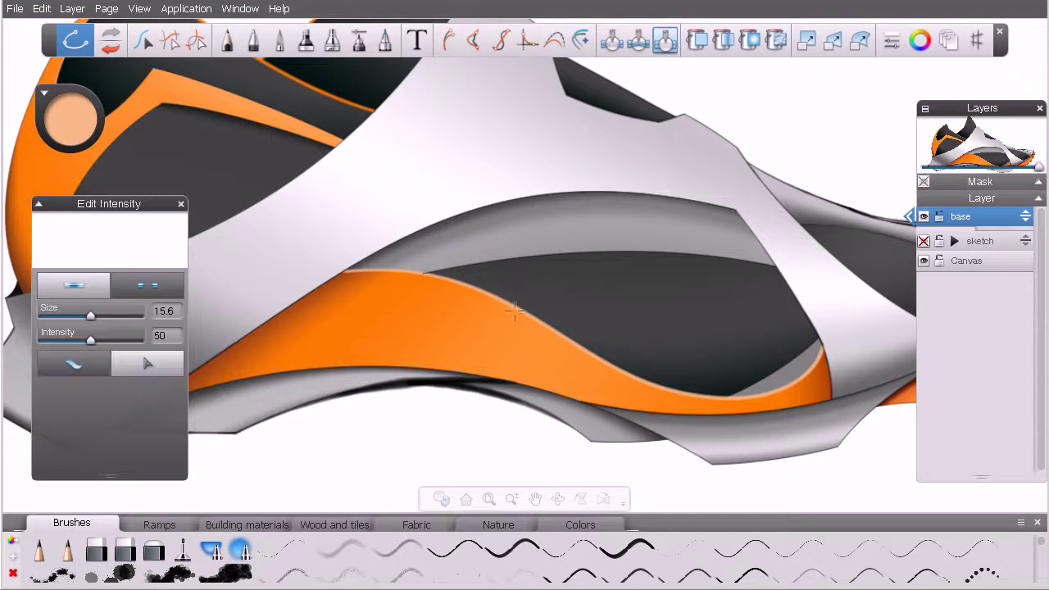
click(537, 328)
click(159, 288)
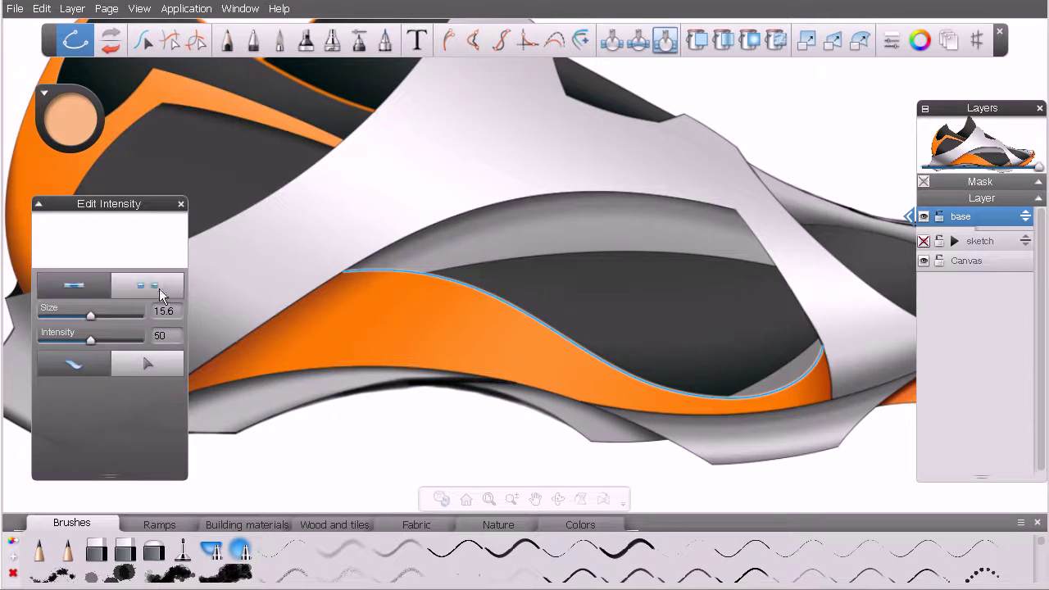
click(74, 364)
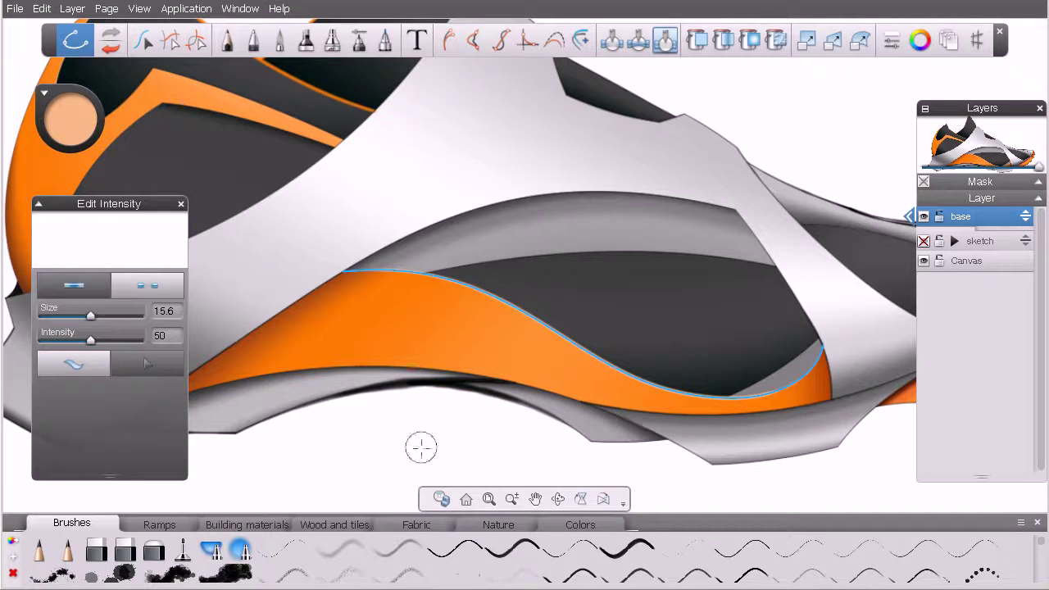
key(Escape)
click(405, 429)
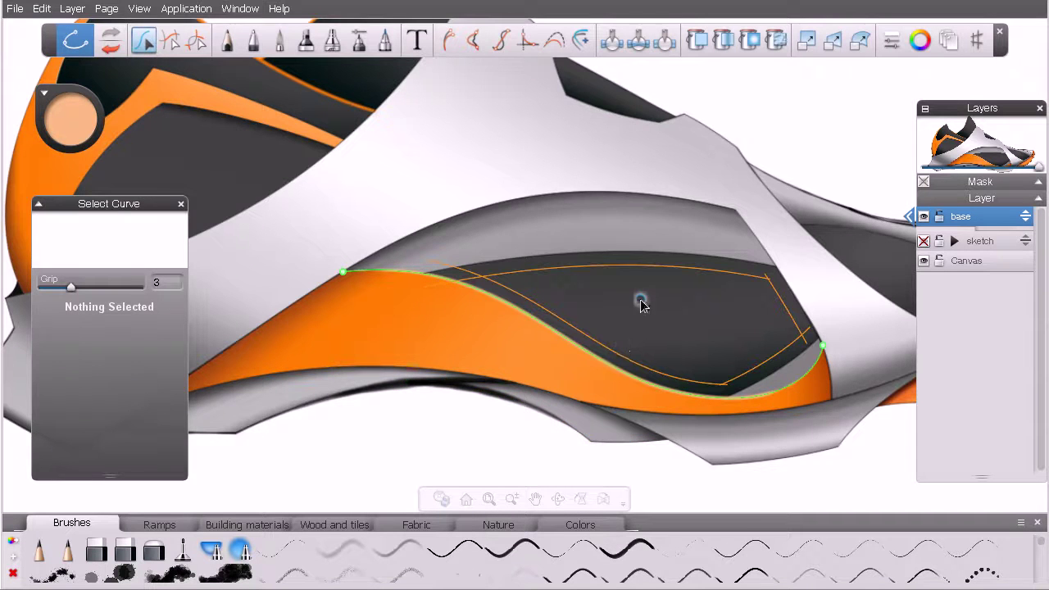
key(space)
drag(625, 264, 583, 267)
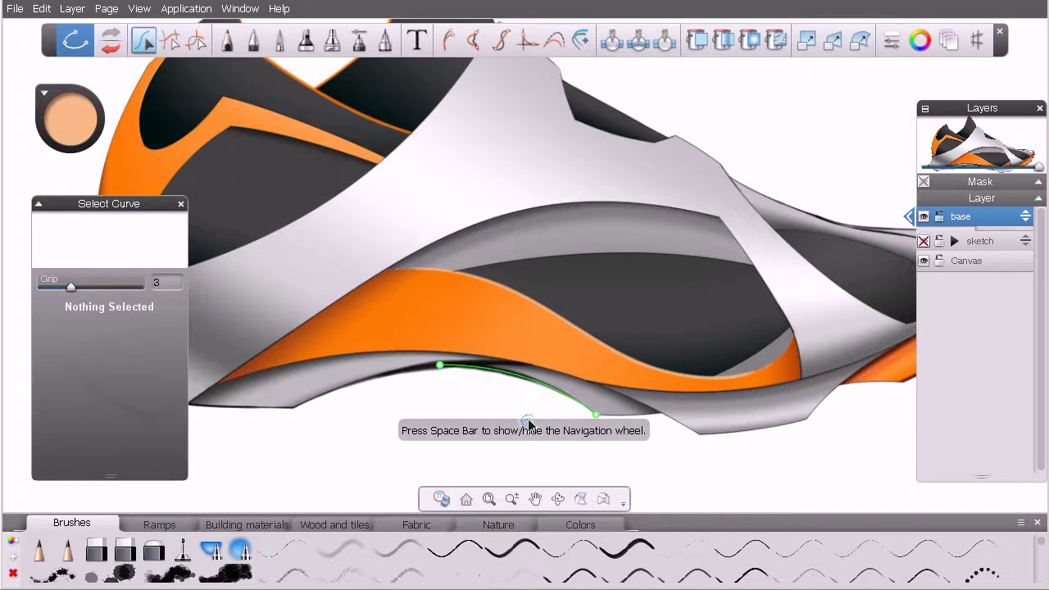